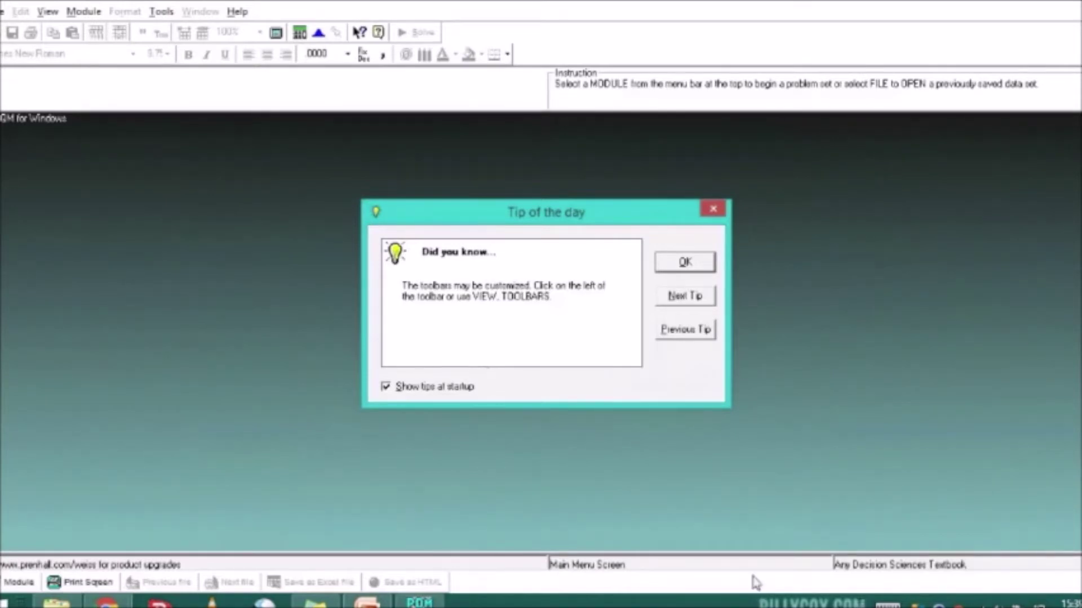
Step: Dismiss the tip and start a new problem in the Linear Programming module
left_click(687, 264)
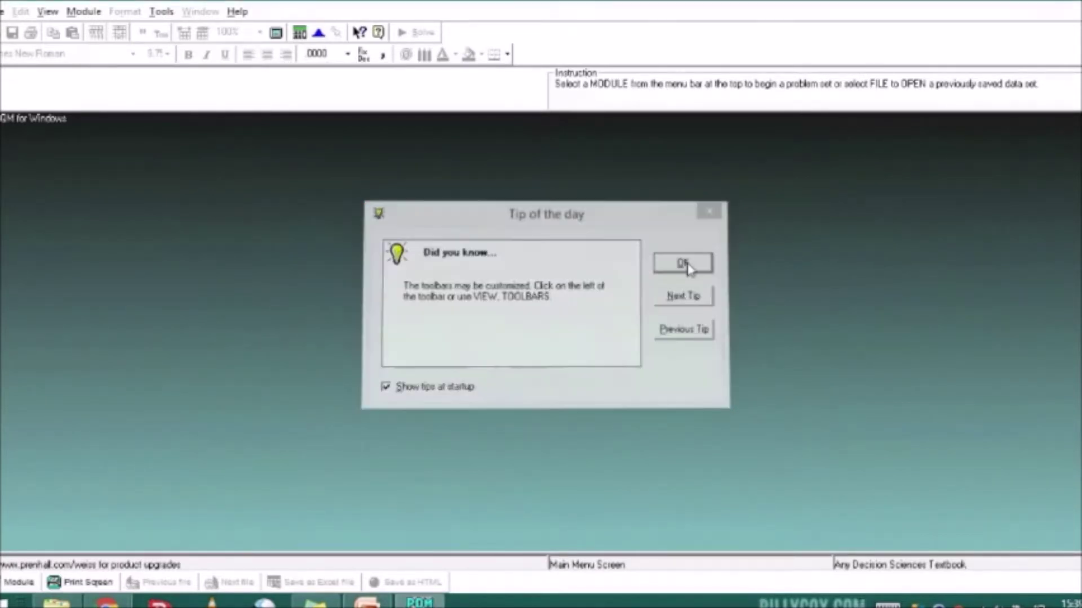
left_click(84, 11)
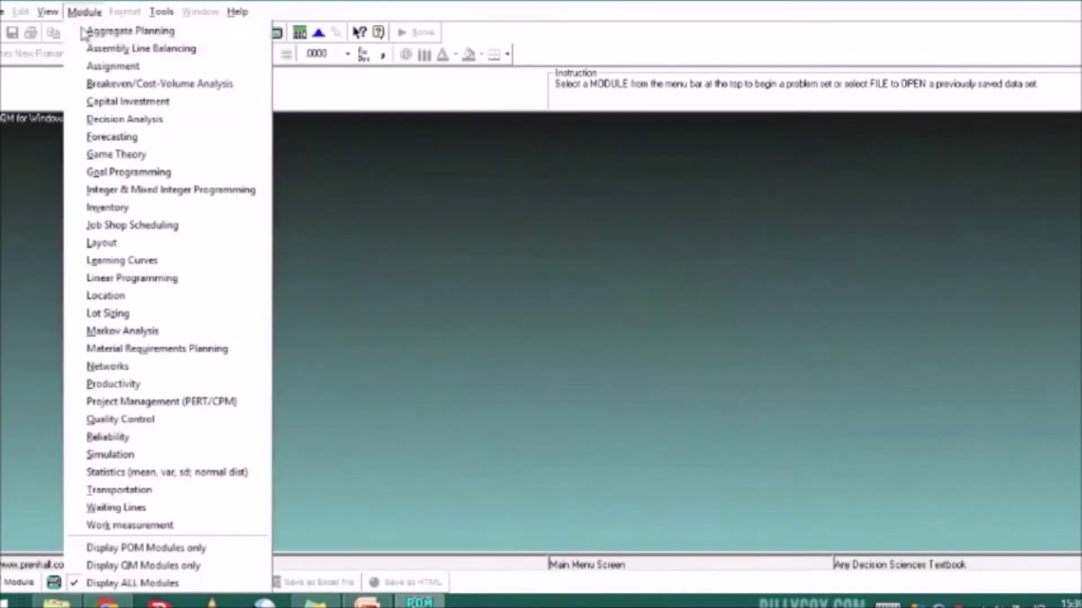
left_click(151, 281)
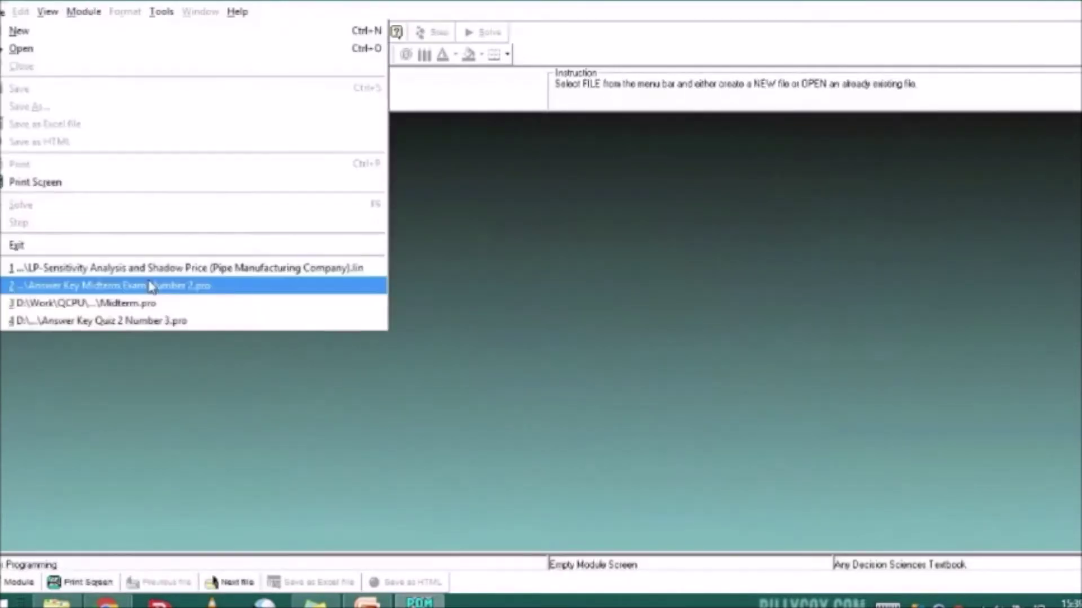
left_click(71, 39)
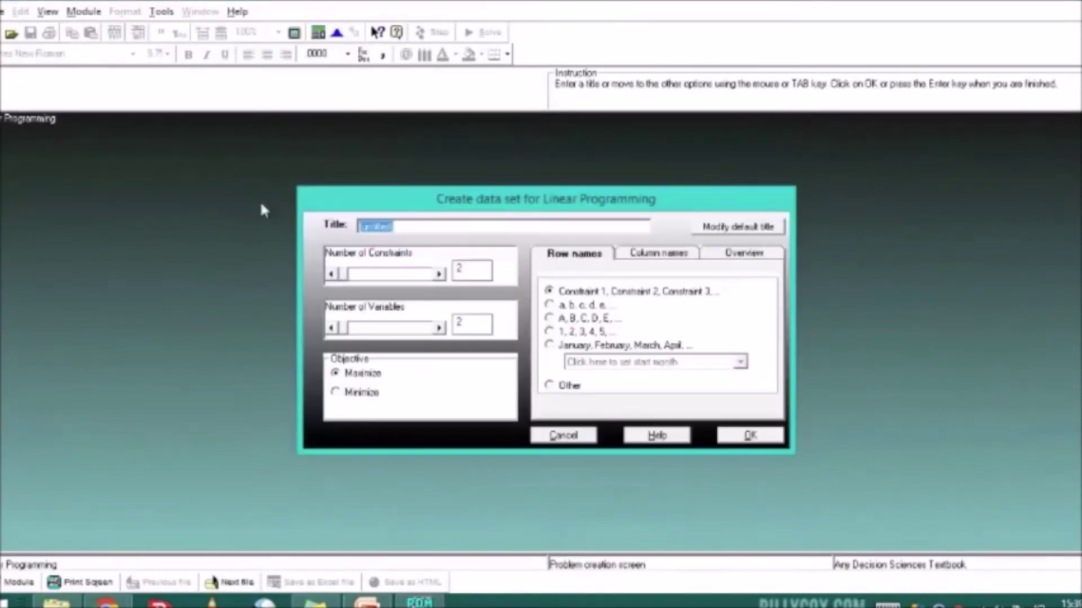
Step: Replace the placeholder title with 'LP-Minimization (Kraft)'
left_click(554, 225)
left_click_drag(512, 223, 308, 225)
key("BackSpace")
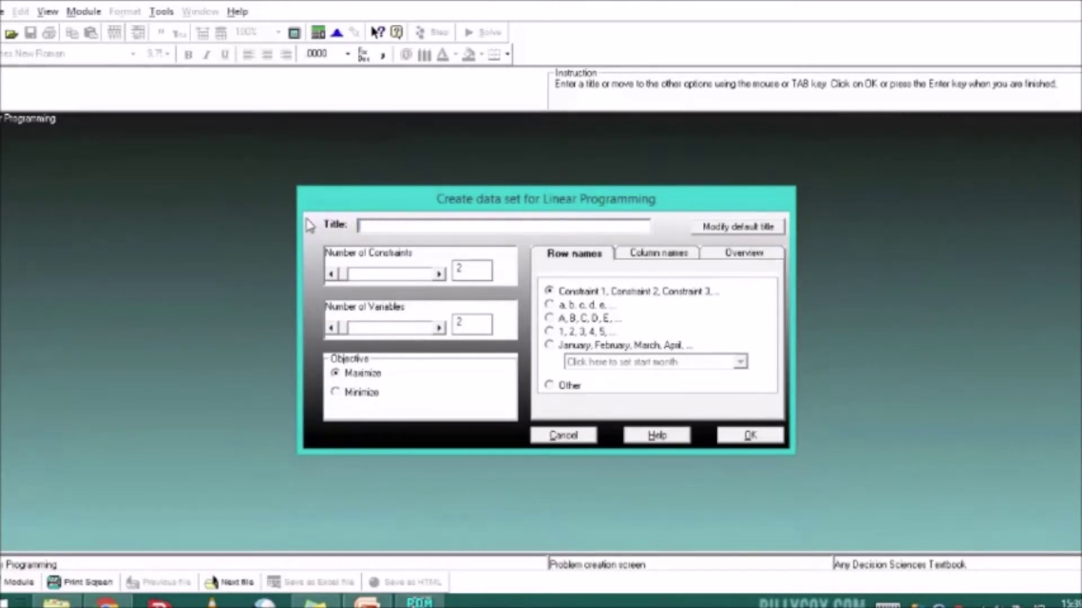
type("LP-Minimization (Kraft")
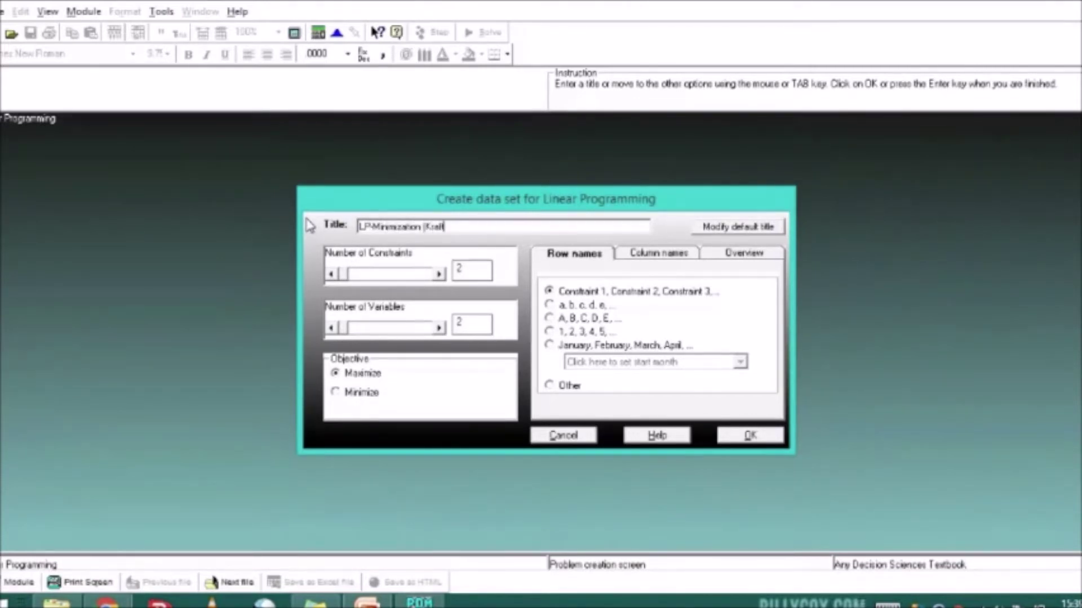
type(")")
Step: Set 3 constraints and 2 variables, and choose a Minimize objective
left_click(470, 270)
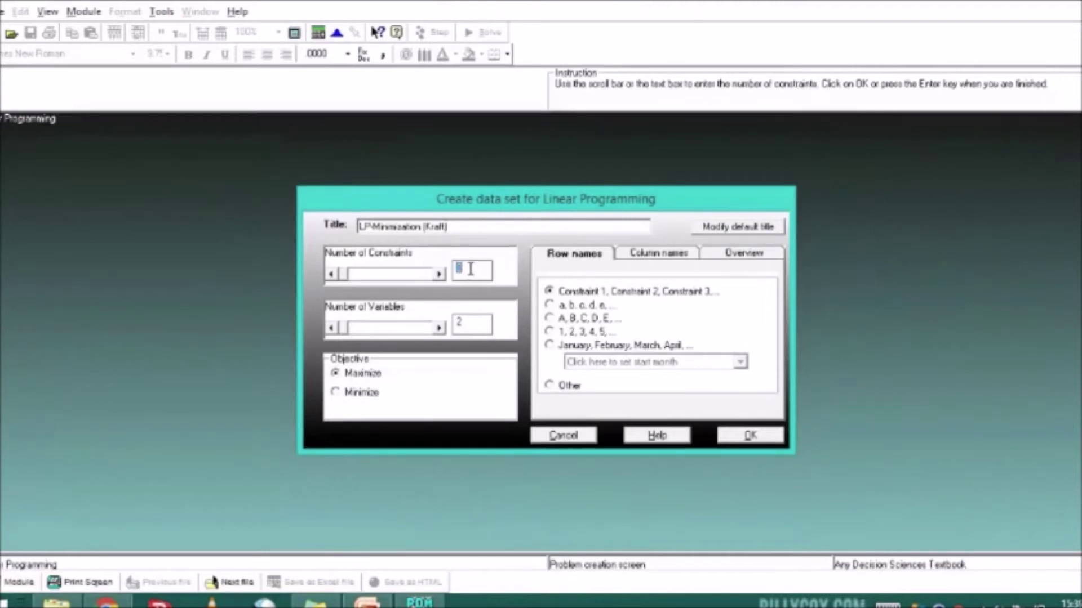
type("2")
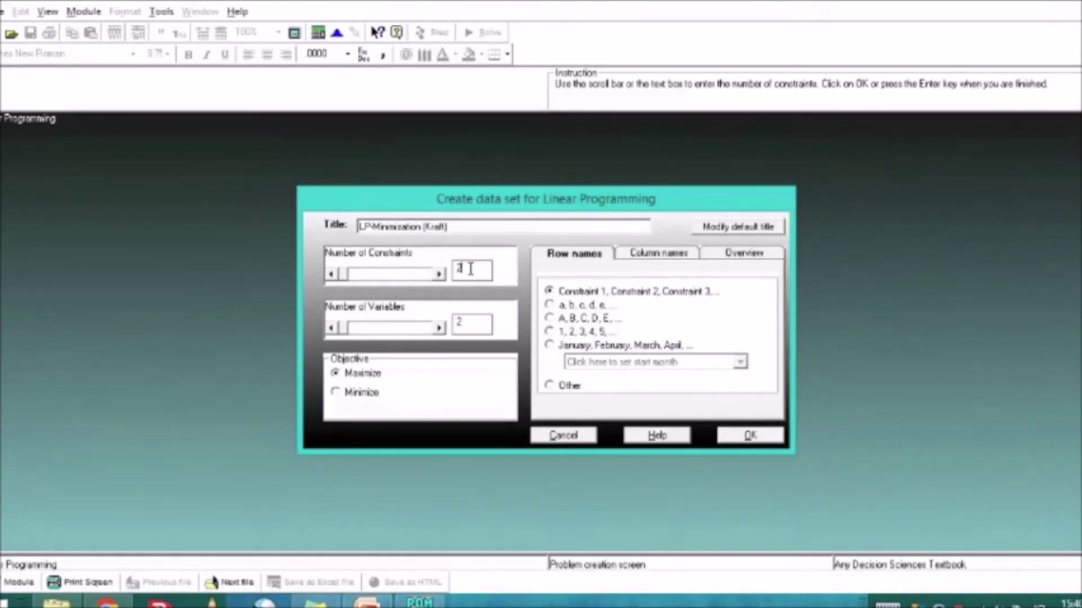
key("BackSpace")
type("3")
left_click(473, 325)
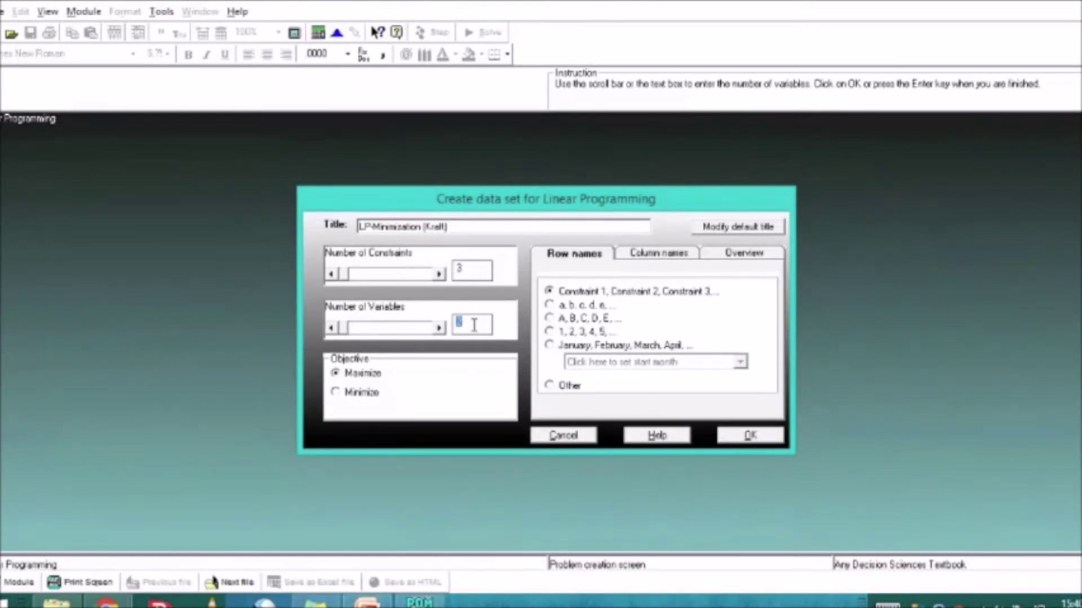
left_click(473, 326)
left_click(337, 393)
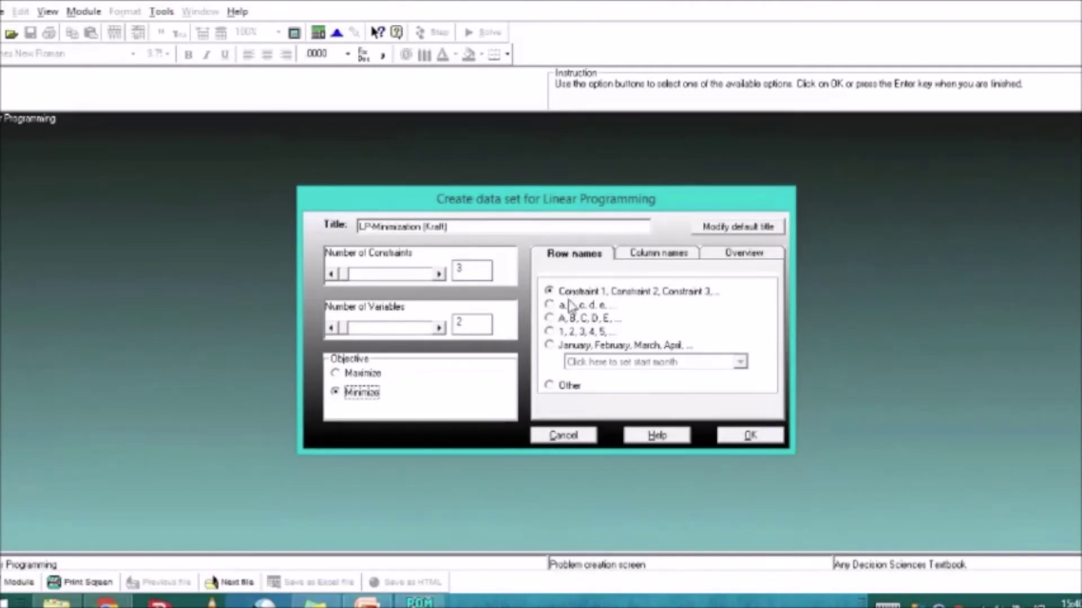
Step: Review the variable and constraint naming options, then create the data table
left_click(680, 257)
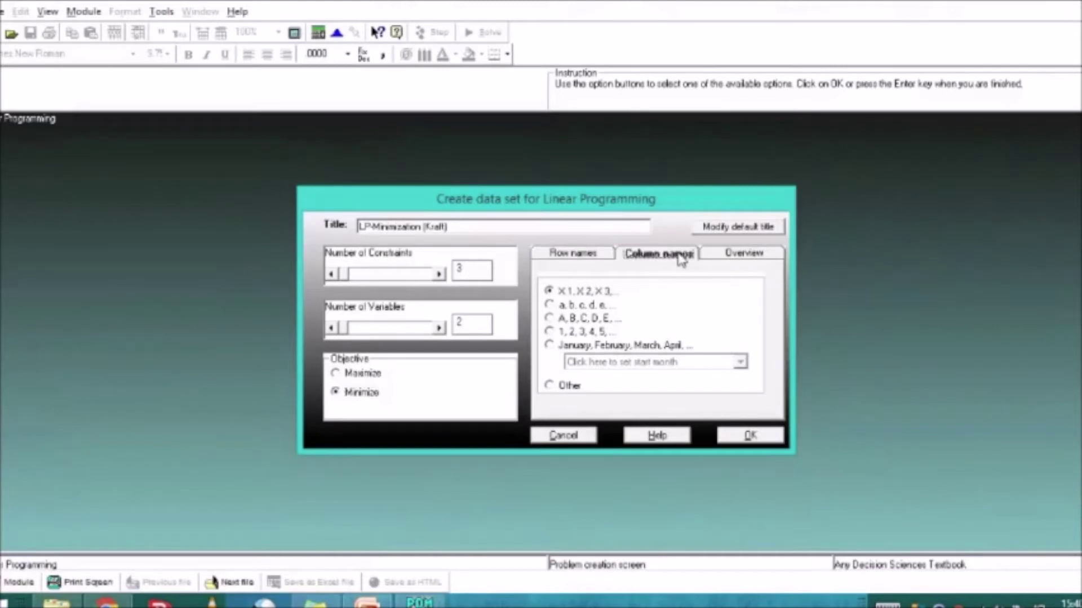
left_click(739, 260)
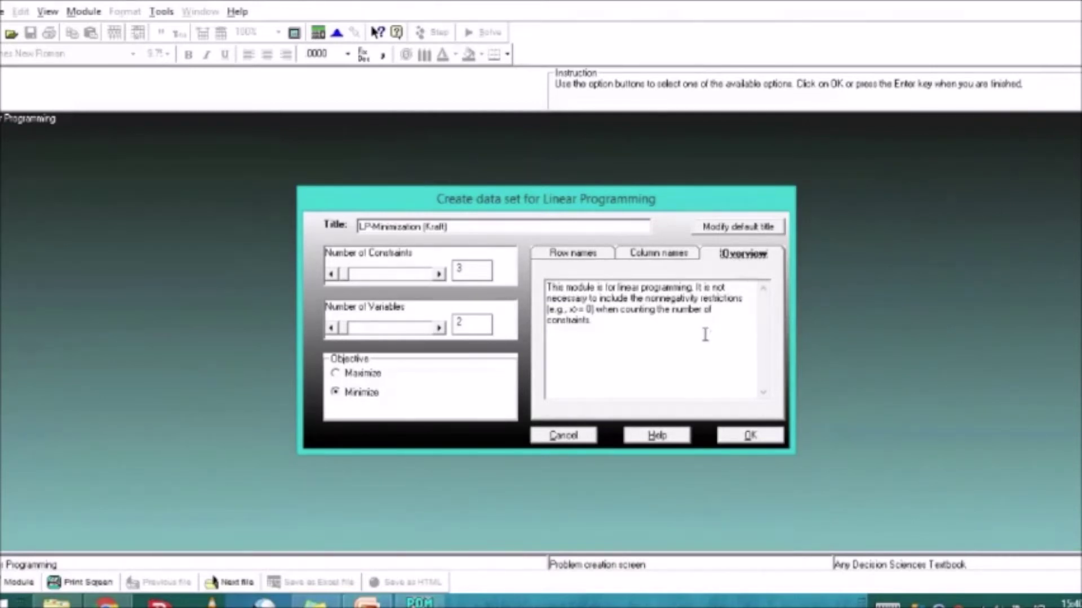
left_click(682, 260)
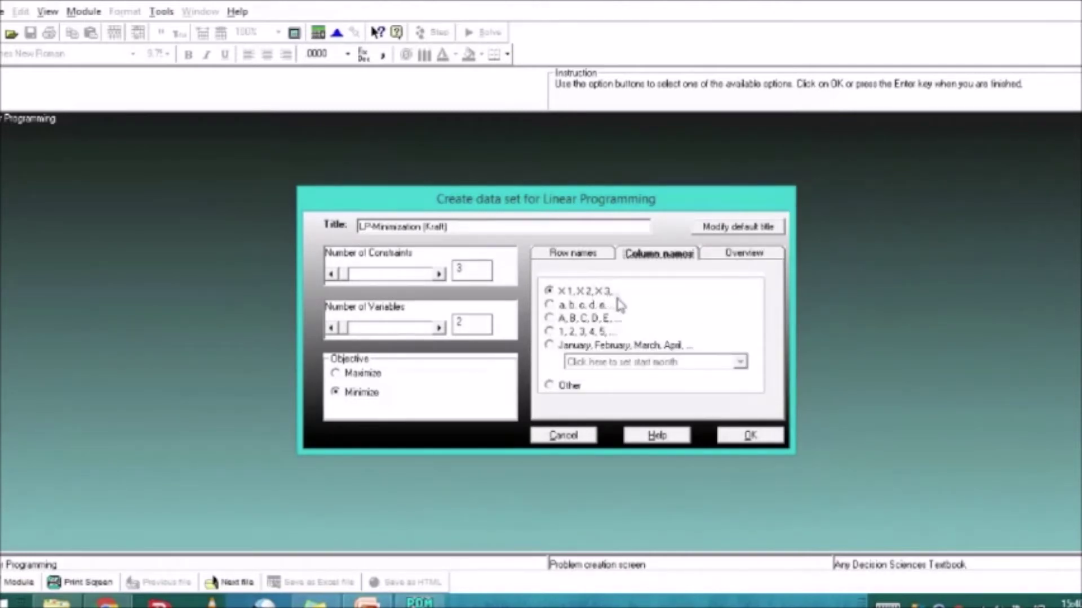
left_click(596, 256)
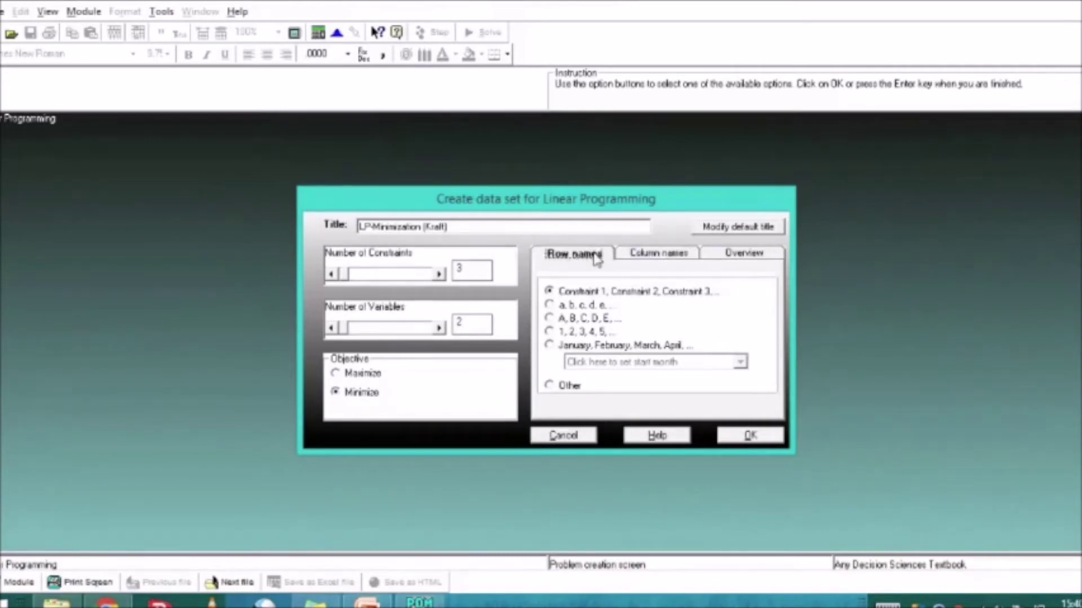
left_click(738, 438)
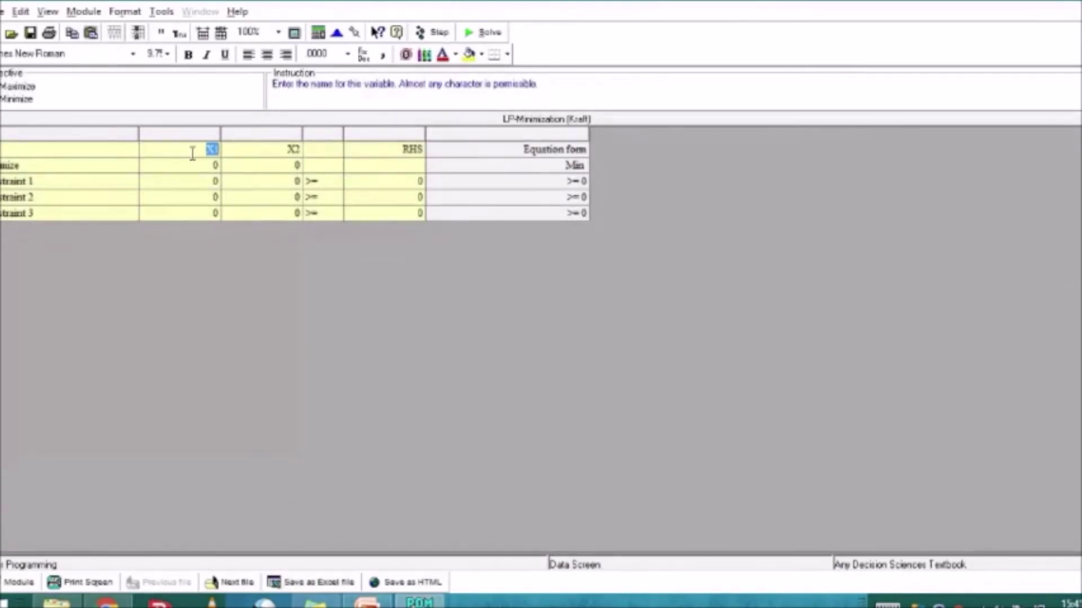
Step: Rename variables X1 and X2 to Alaska and Nestle
key("Right")
key("Left")
key("Left")
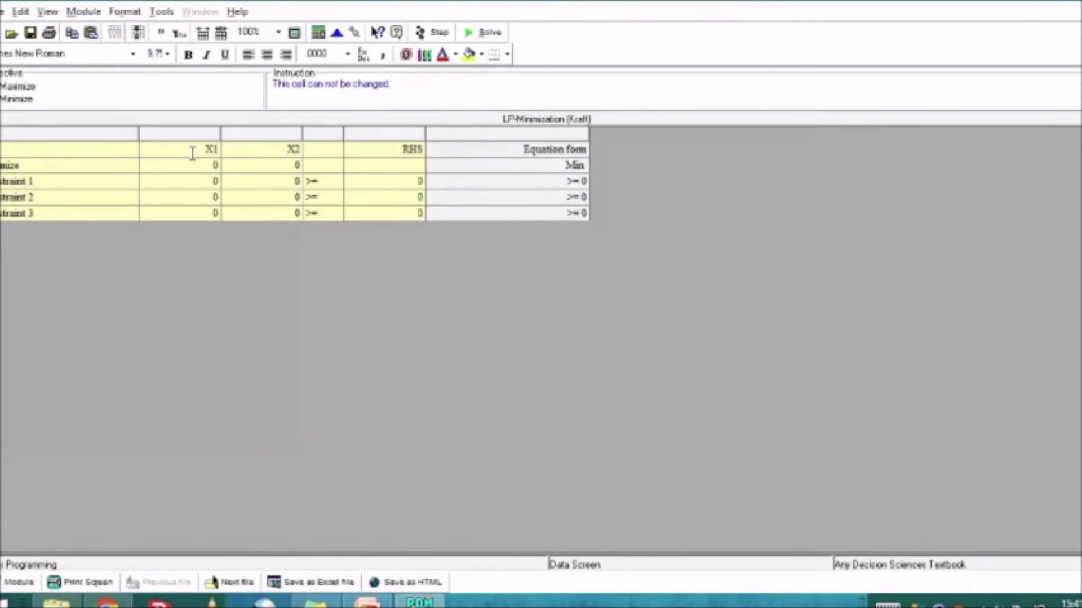
key("Right")
type("Alaska")
key("Return")
type("Nestle")
key("Return")
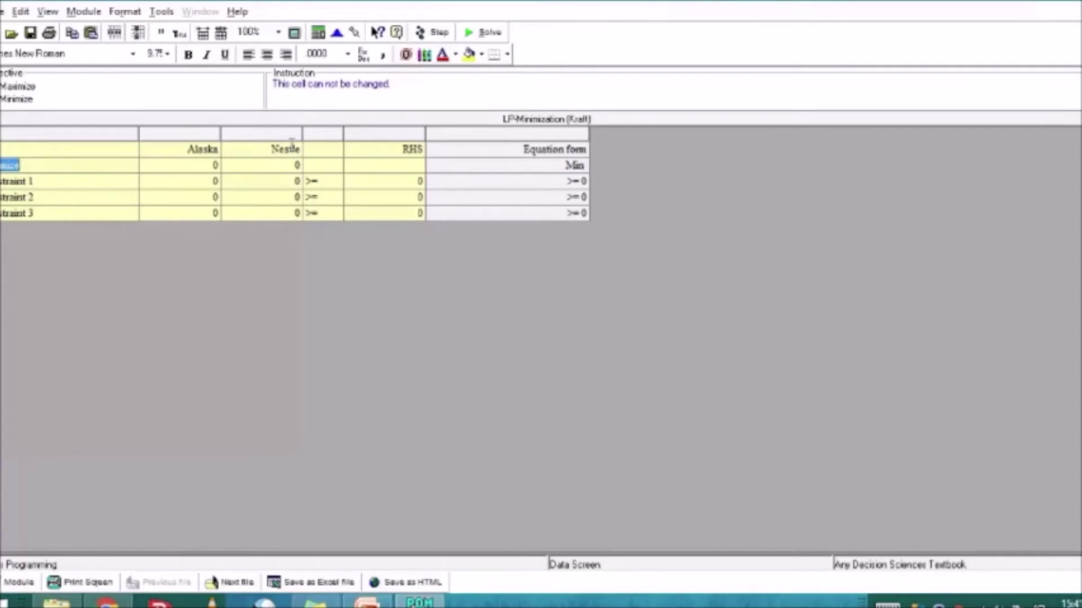
Step: Name the three constraints Cheese, Butter and Cream
key("Down")
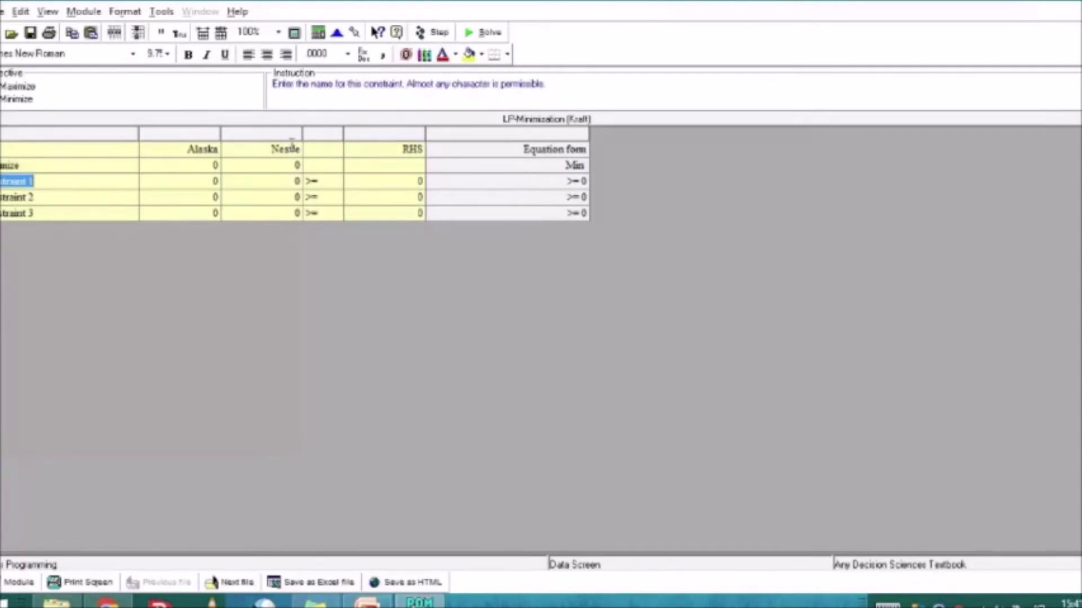
type("Cheese")
key("Return")
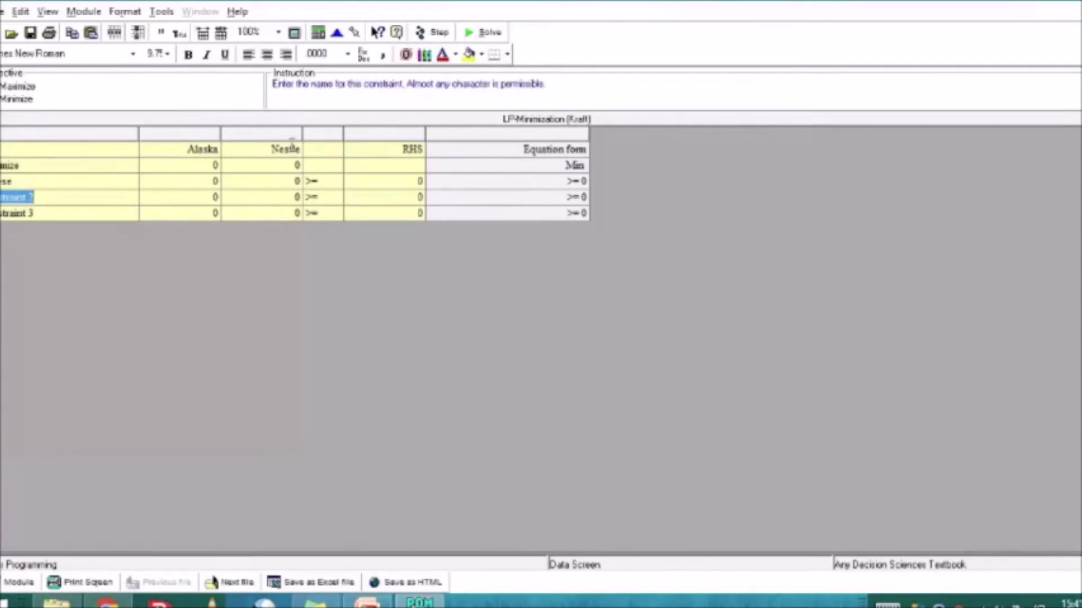
key("BackSpace")
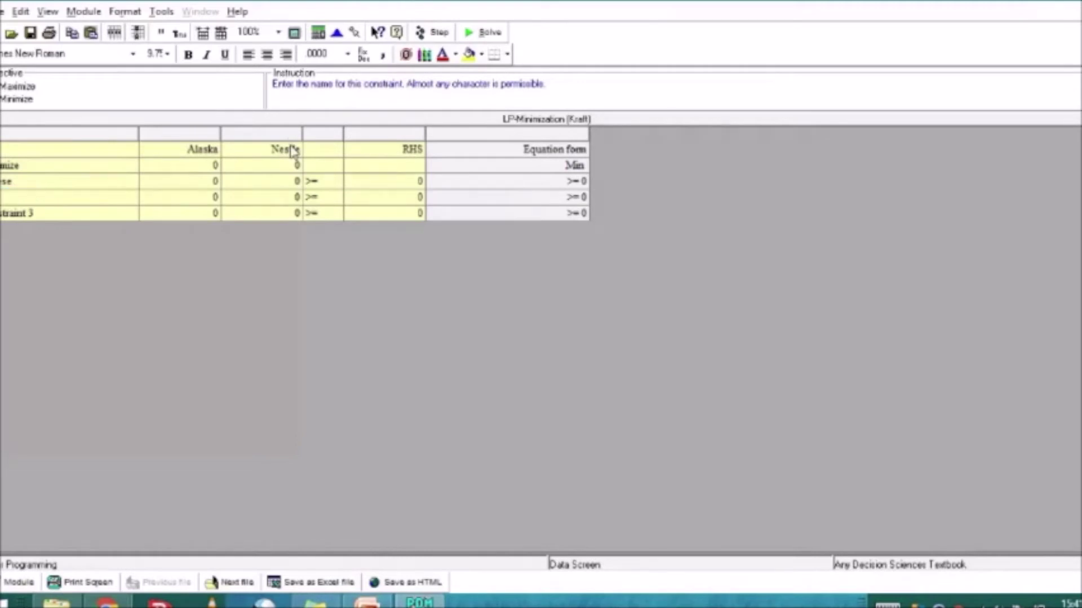
type("Butter")
key("Return")
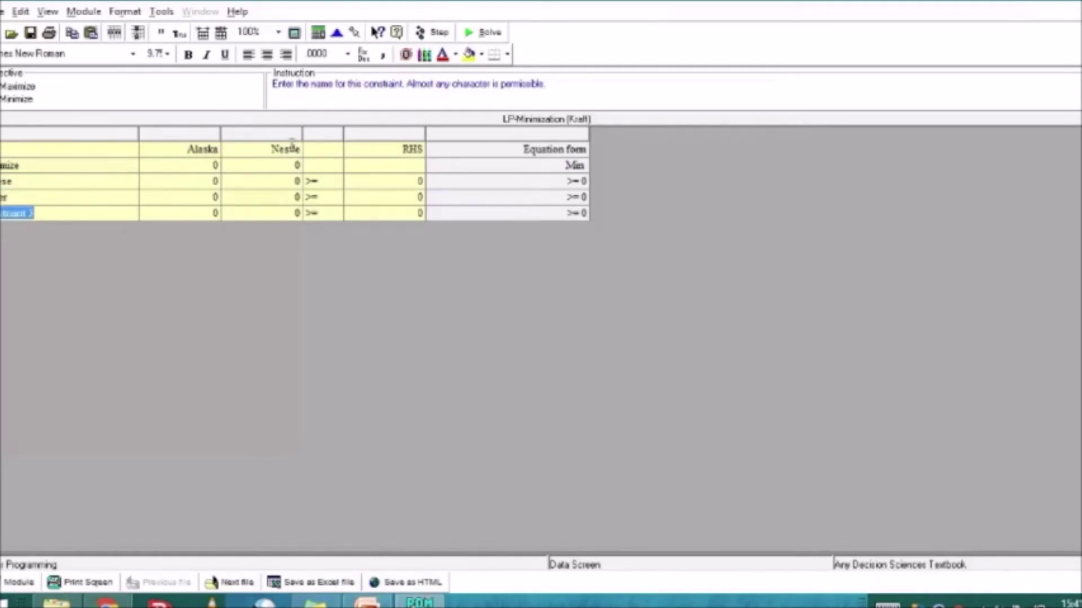
key("BackSpace")
type("Cream")
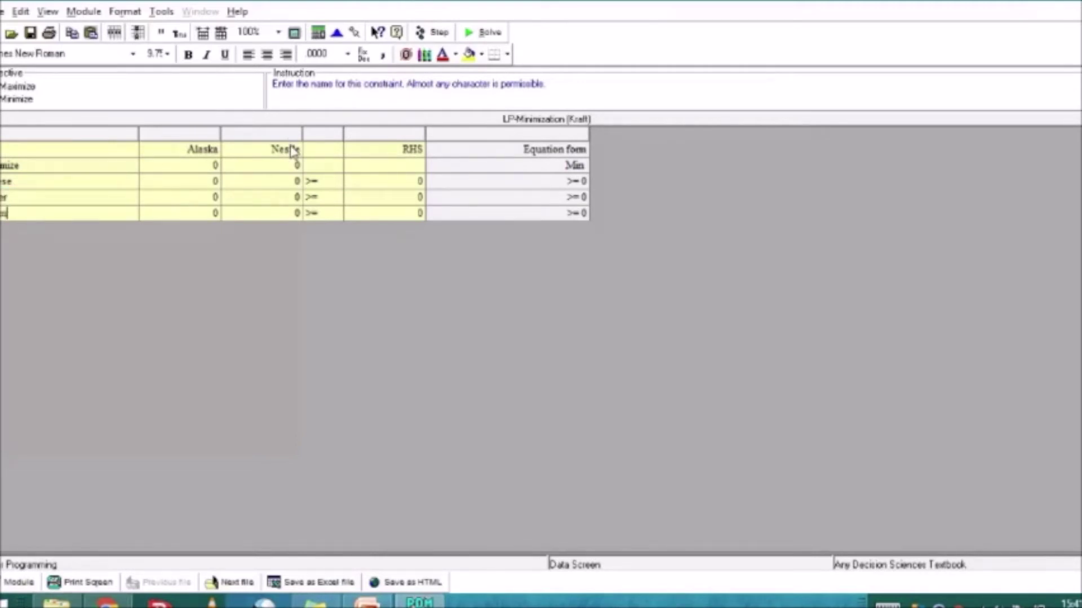
Step: Enter objective coefficients 50 for Alaska and 55 for Nestle
left_click(205, 163)
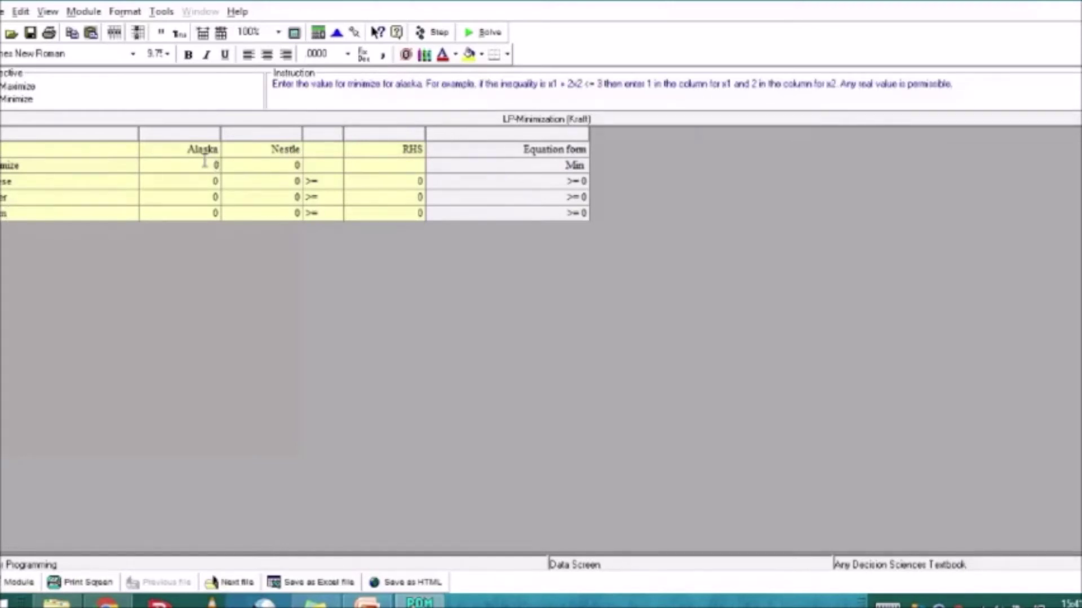
type("50")
key("Return")
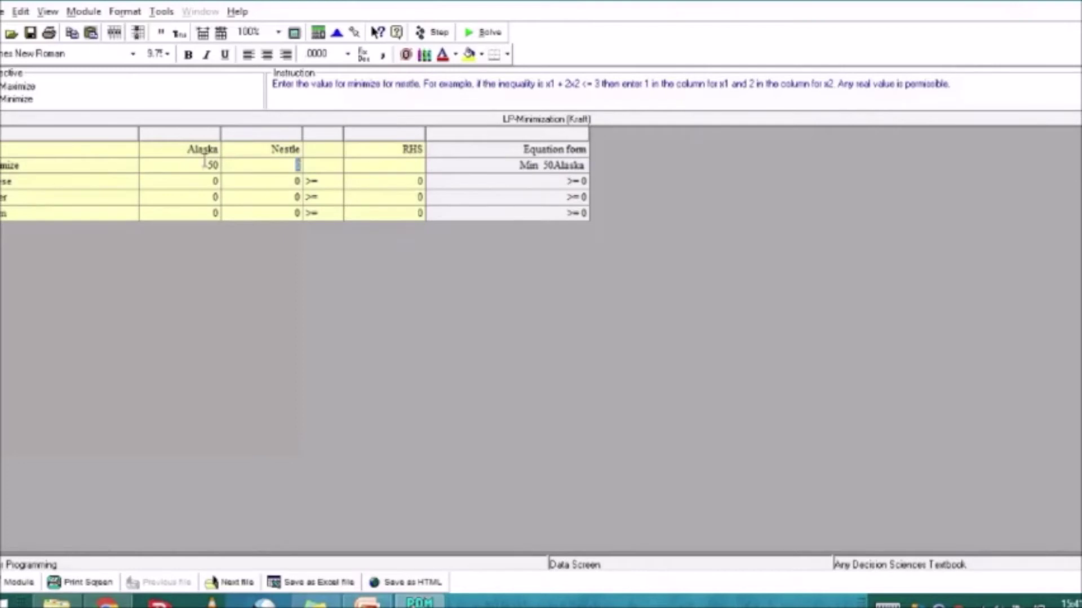
type("55")
key("Return")
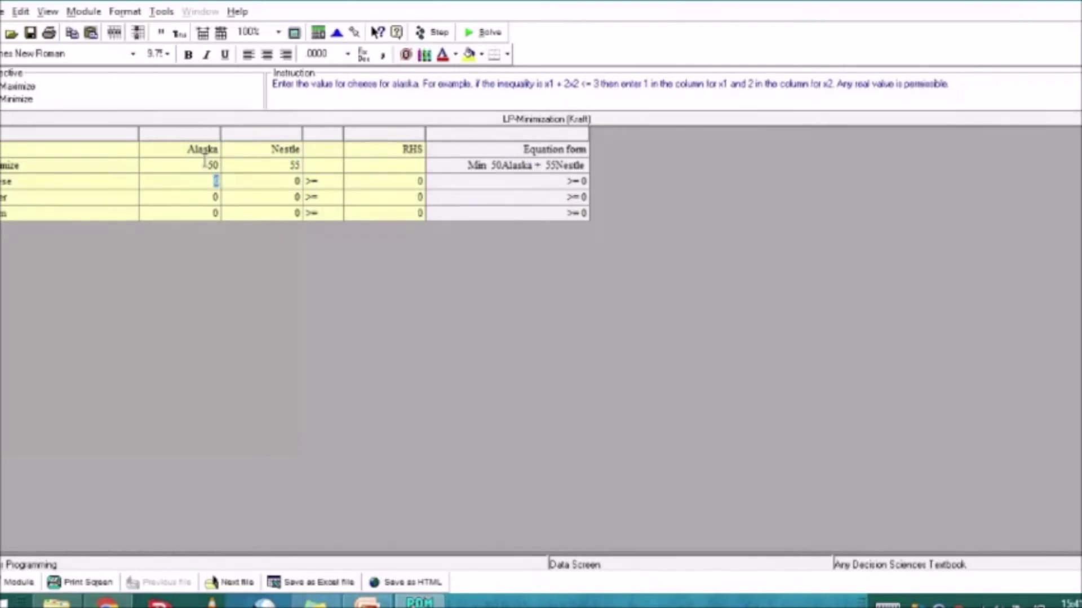
Step: Enter Alaska's constraint coefficients 5, 7, 9 and Nestle's 11, 8, 4
type("5")
key("Down")
type("7")
key("Down")
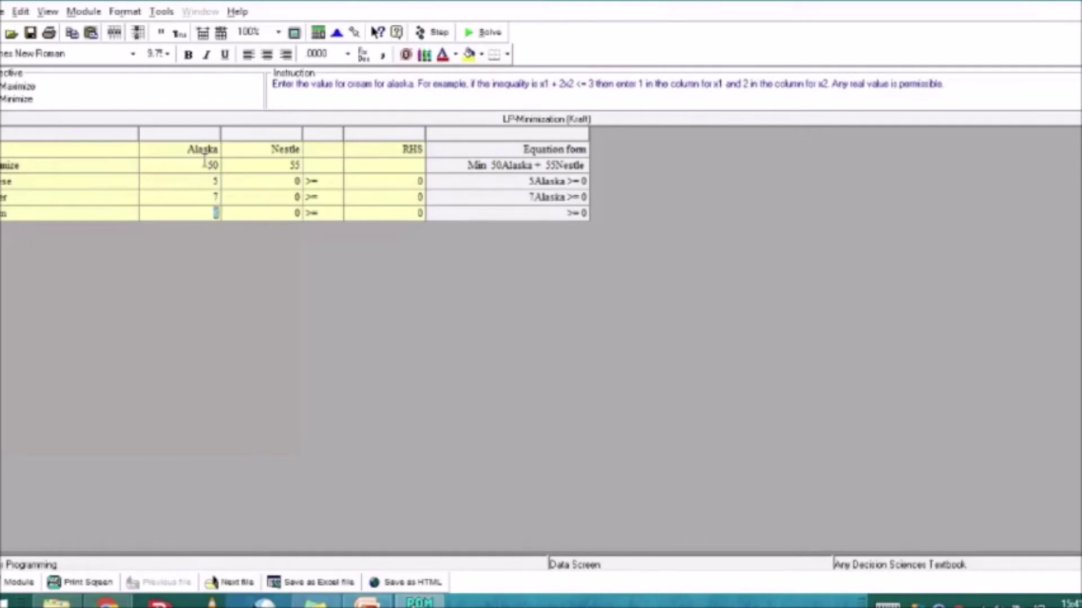
type("9")
key("Return")
key("Up")
key("Up")
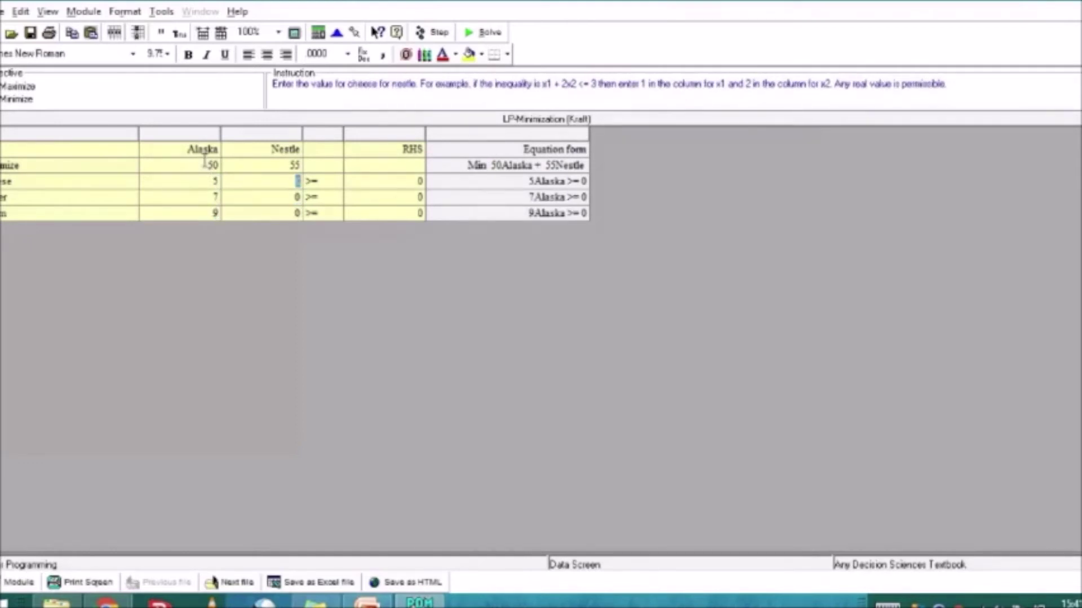
type("11")
key("Return")
type("8")
key("Return")
type("4")
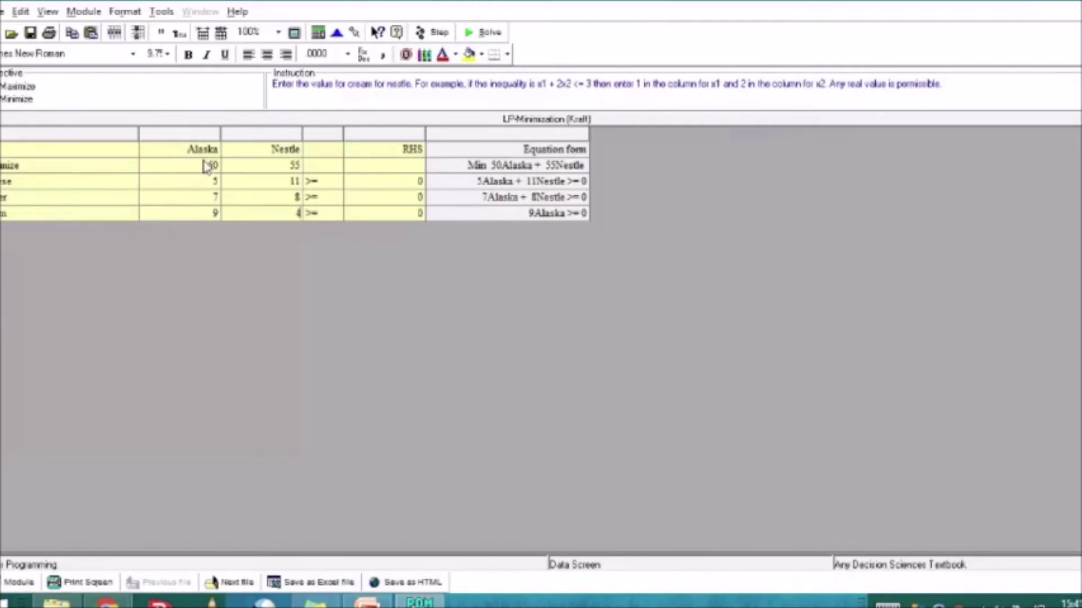
Step: Set right-hand sides 110, 112 and 72 for Cheese, Butter and Cream, then solve
left_click(329, 181)
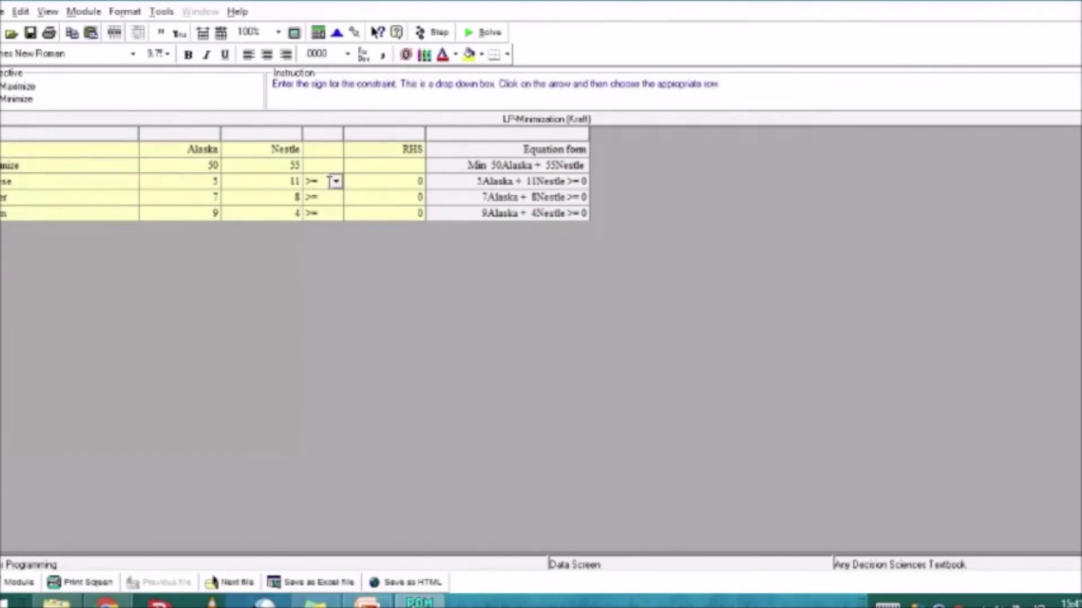
left_click(397, 181)
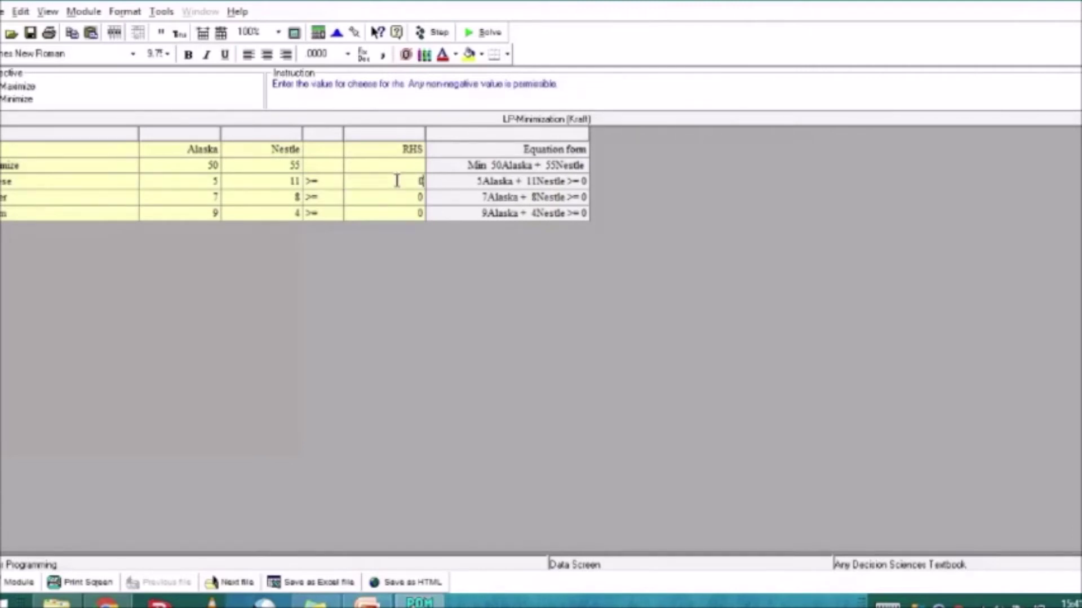
key("BackSpace")
type("110")
key("Return")
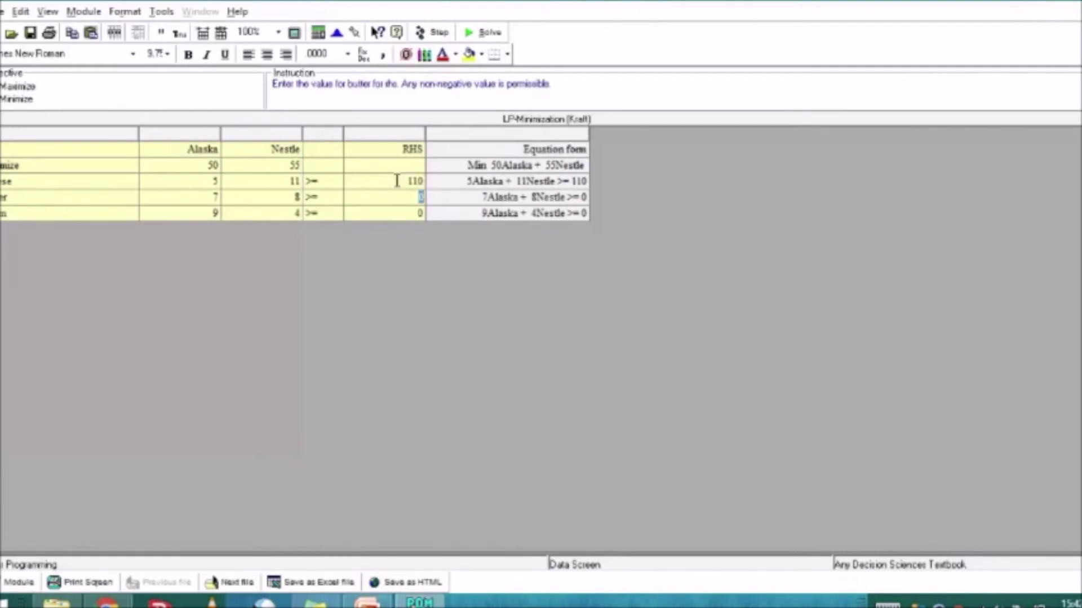
type("112")
key("Return")
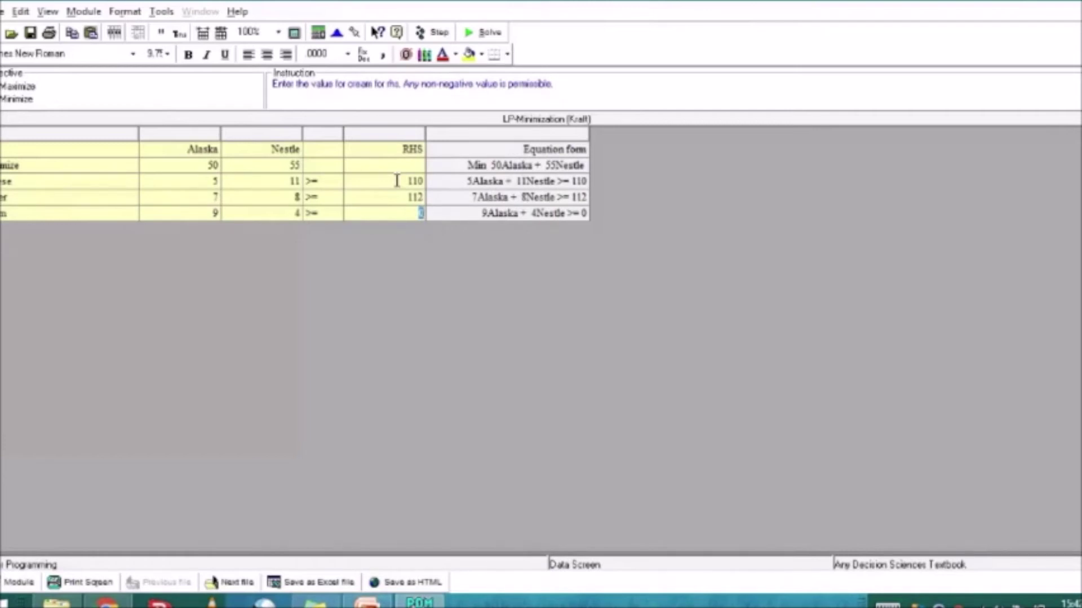
type("72")
left_click(518, 150)
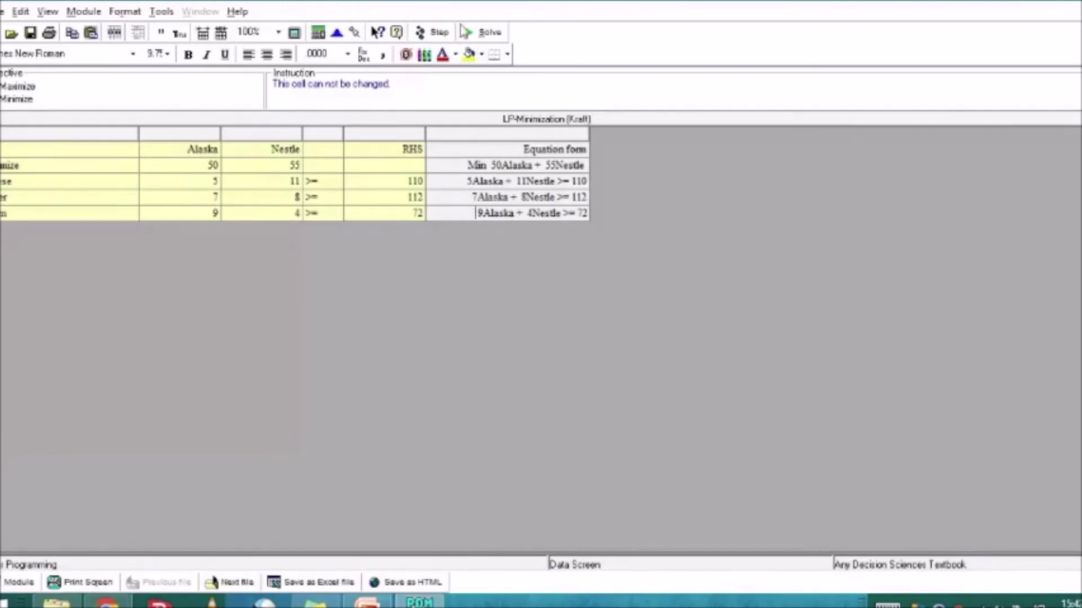
left_click(485, 33)
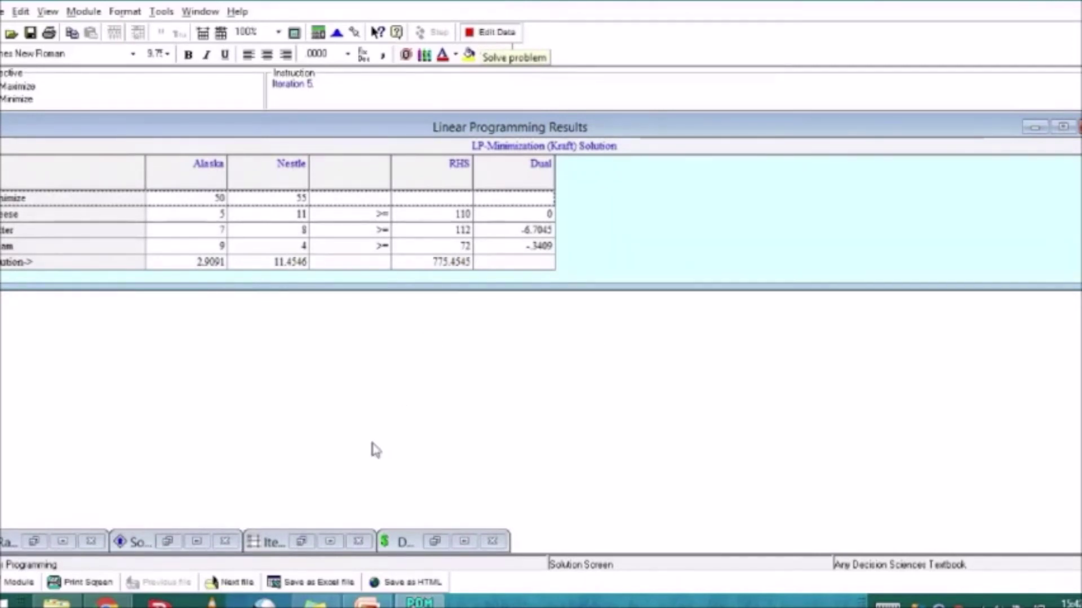
Step: Bring up the Graph output window from the Window menu
key("alt+w")
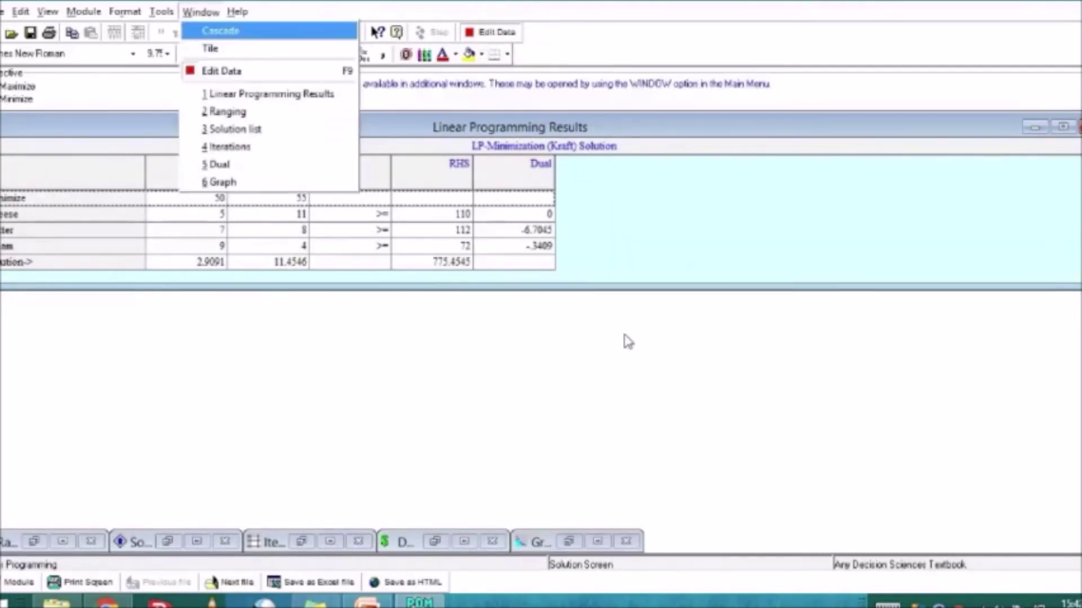
left_click(569, 544)
Step: Maximize the graph and inspect the corner points, lowest Z 775.45 at Alaska 2.909, Nestle 11.455
left_click(569, 543)
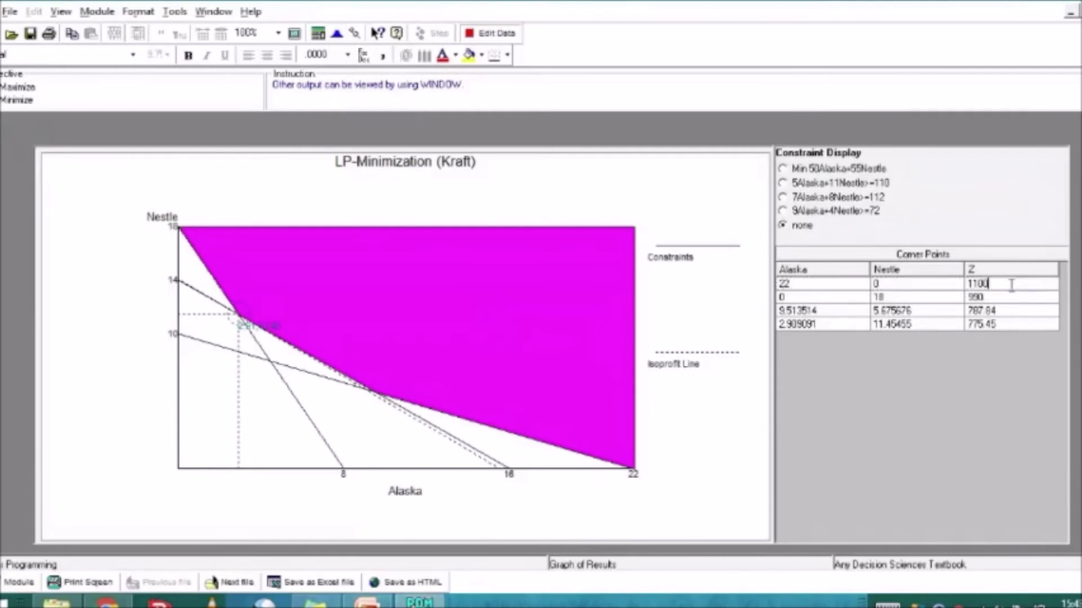
key("Down")
key("Down")
key("Down")
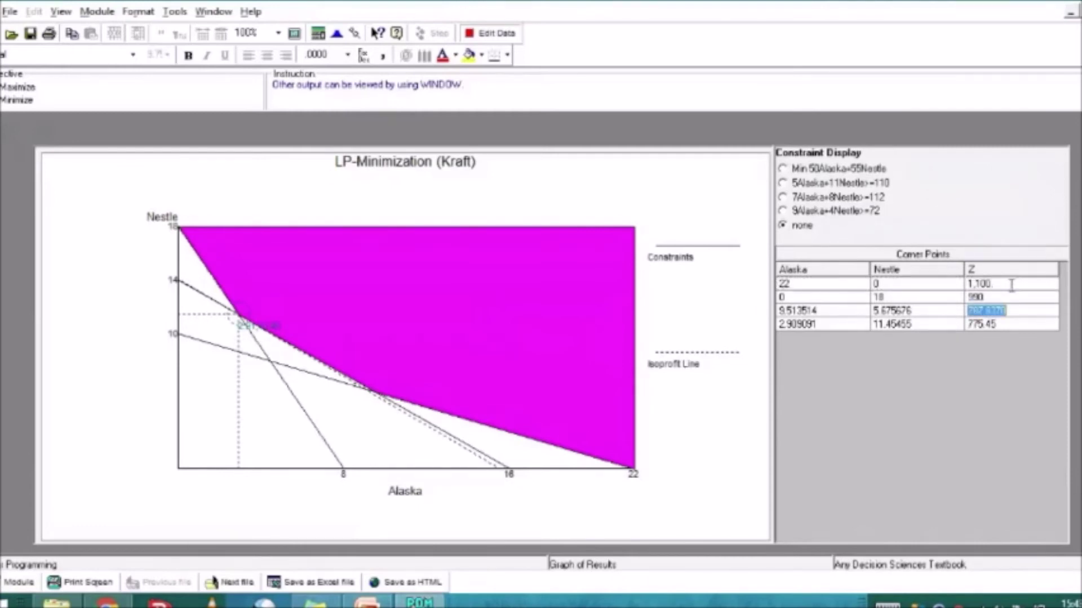
key("Up")
key("Up")
key("Up")
key("Down")
key("Down")
key("Down")
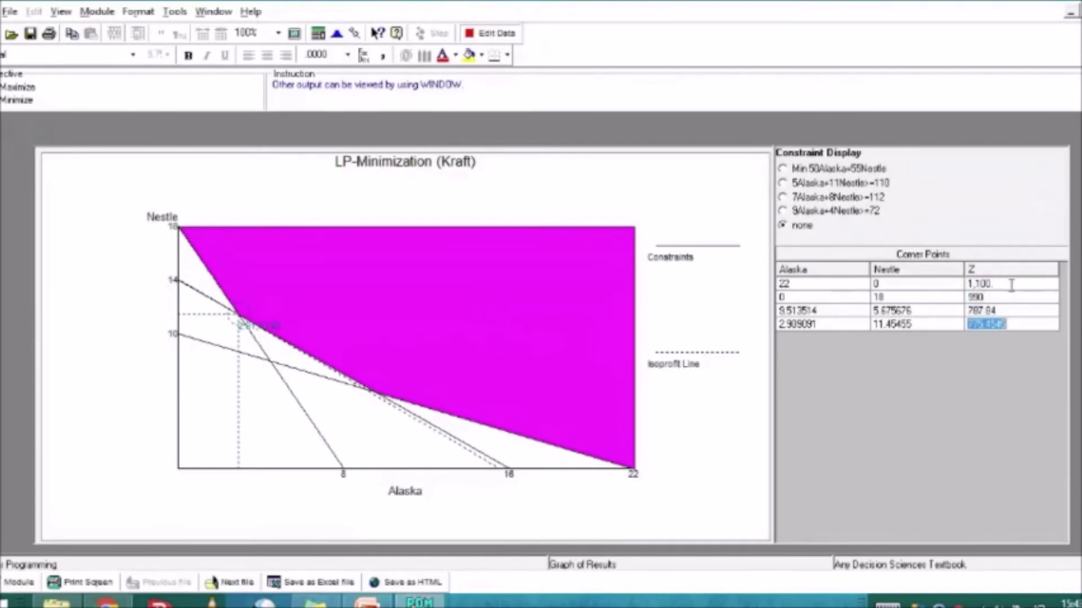
left_click(1011, 326)
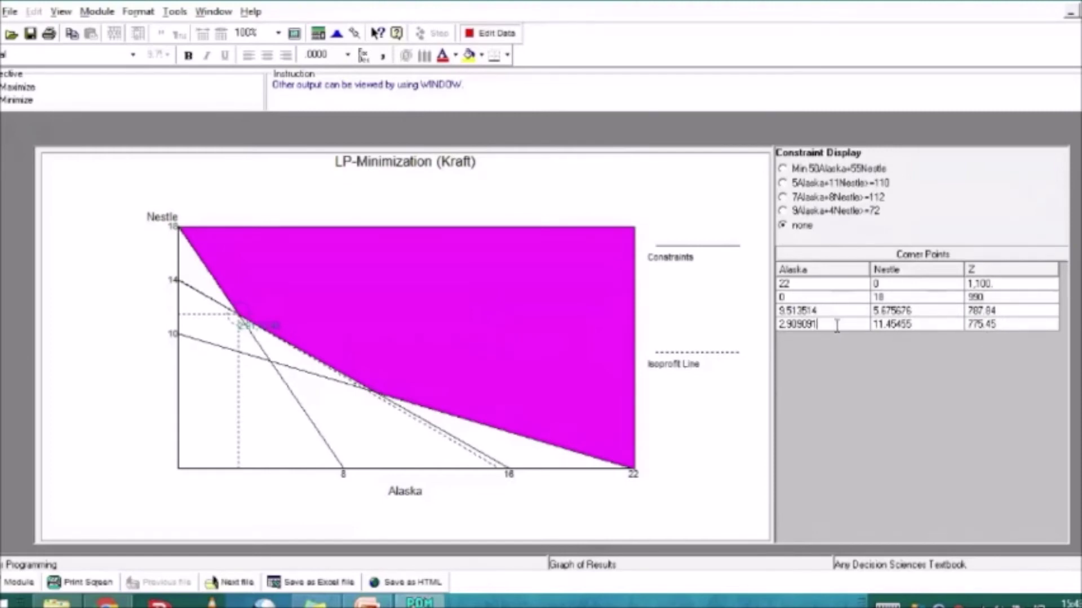
left_click(933, 327)
Step: Minimize the graph and maximize the Iterations window, scrolling to the final iteration
left_click(1071, 17)
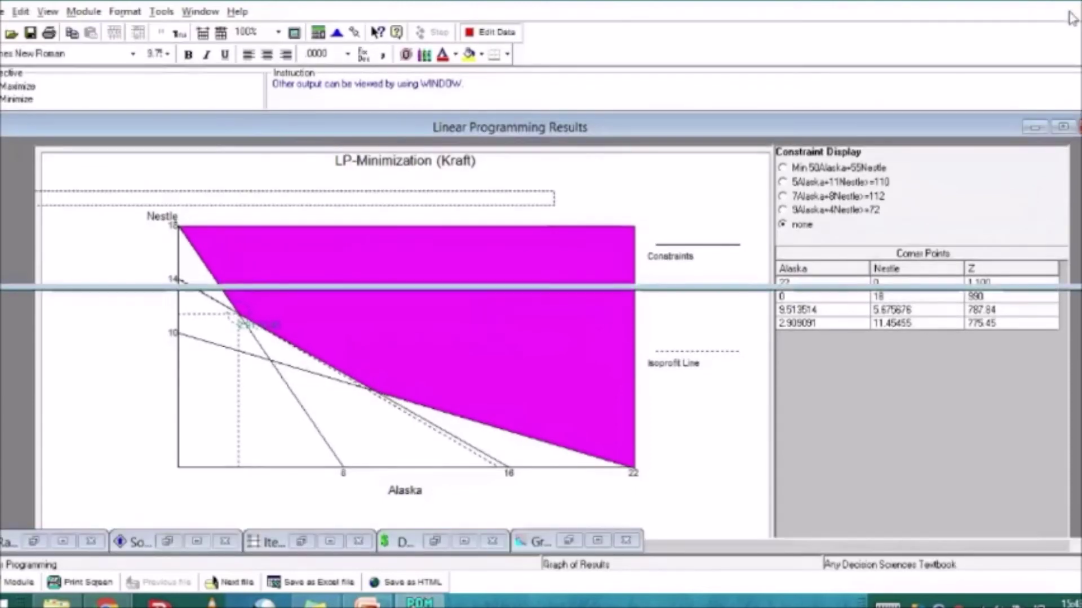
left_click(302, 542)
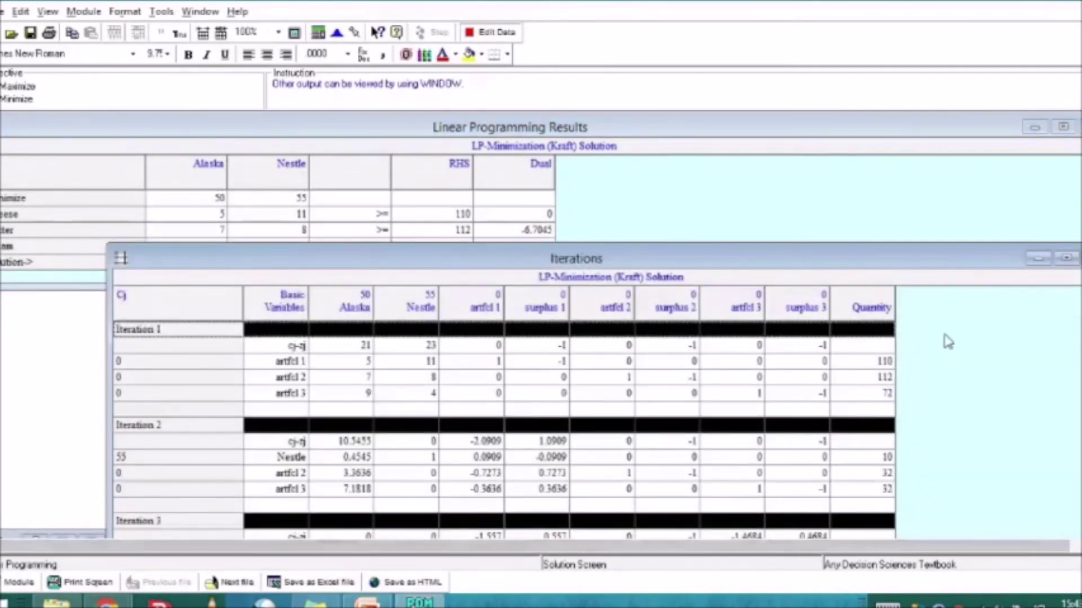
left_click(1070, 260)
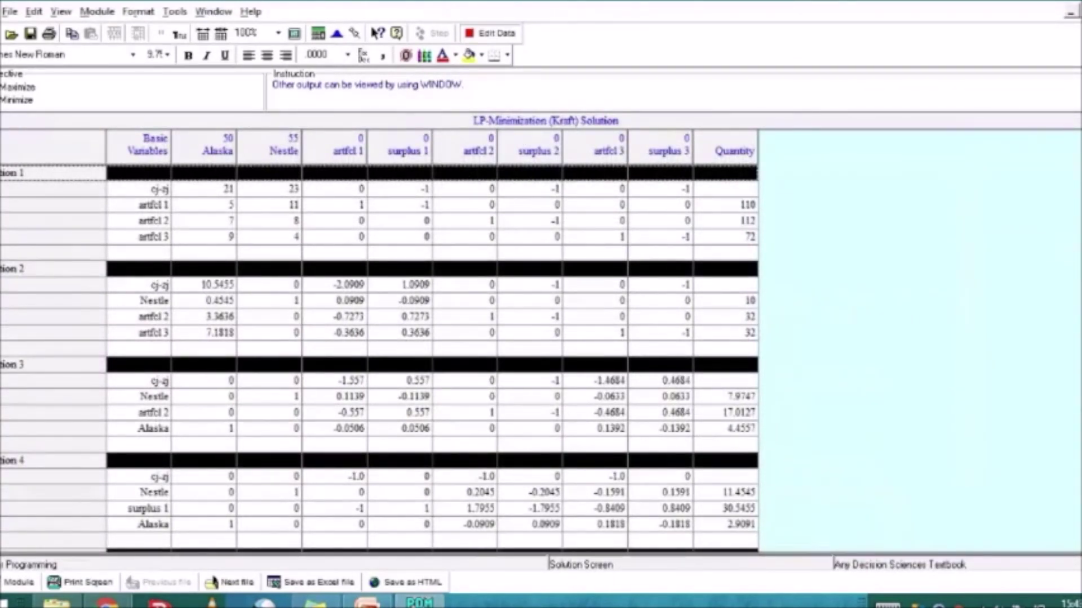
scroll(381, 358, "down", 3)
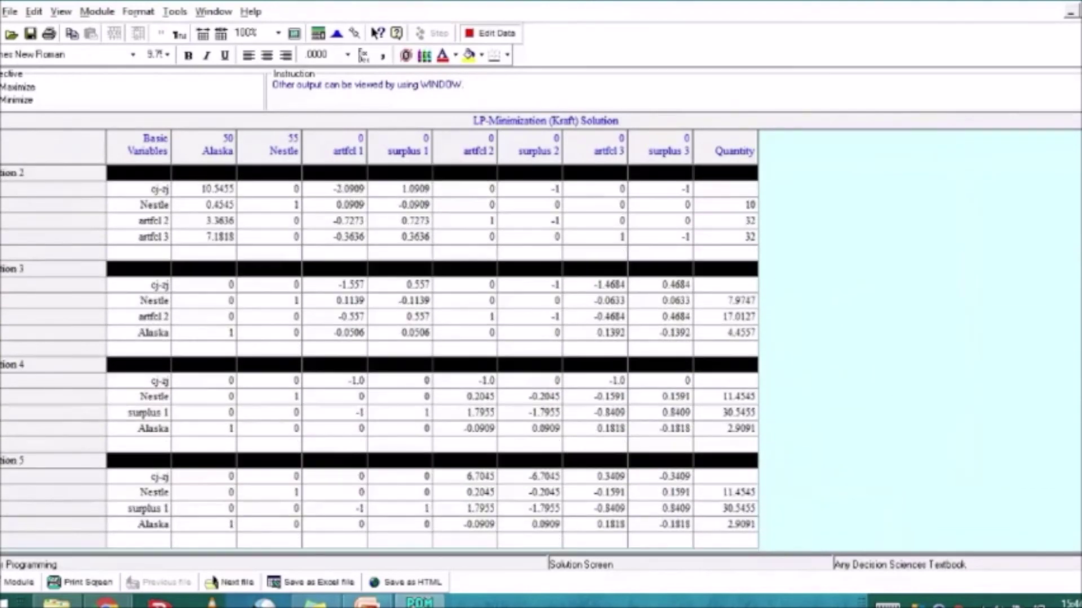
left_click(83, 461)
Step: Highlight the final basic variables Alaska 2.9091 and Nestle 11.4545
left_click(714, 528)
left_click_drag(131, 527, 169, 526)
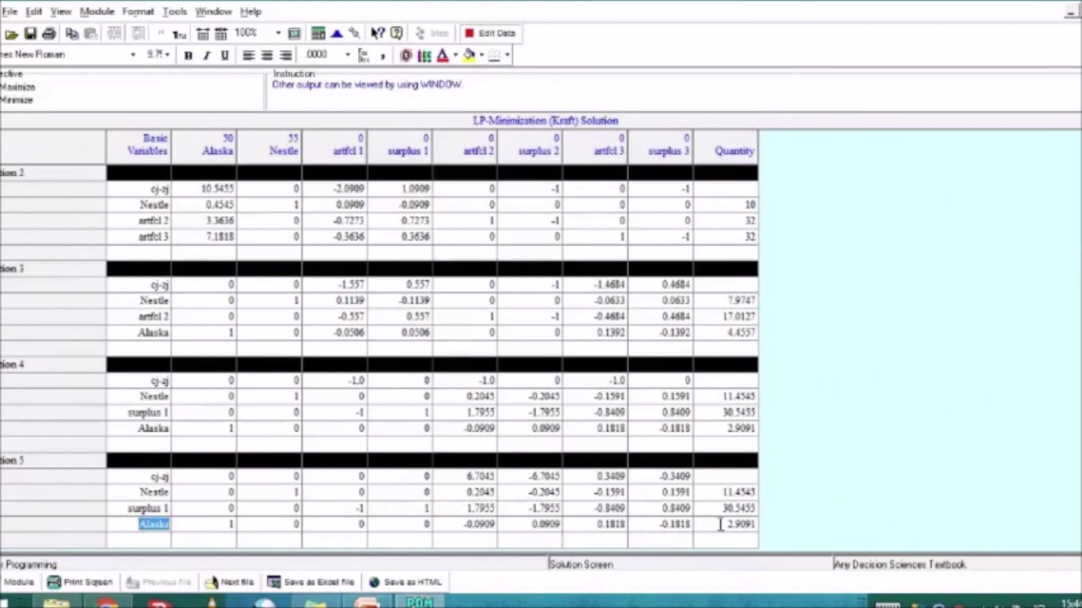
left_click_drag(720, 524, 760, 526)
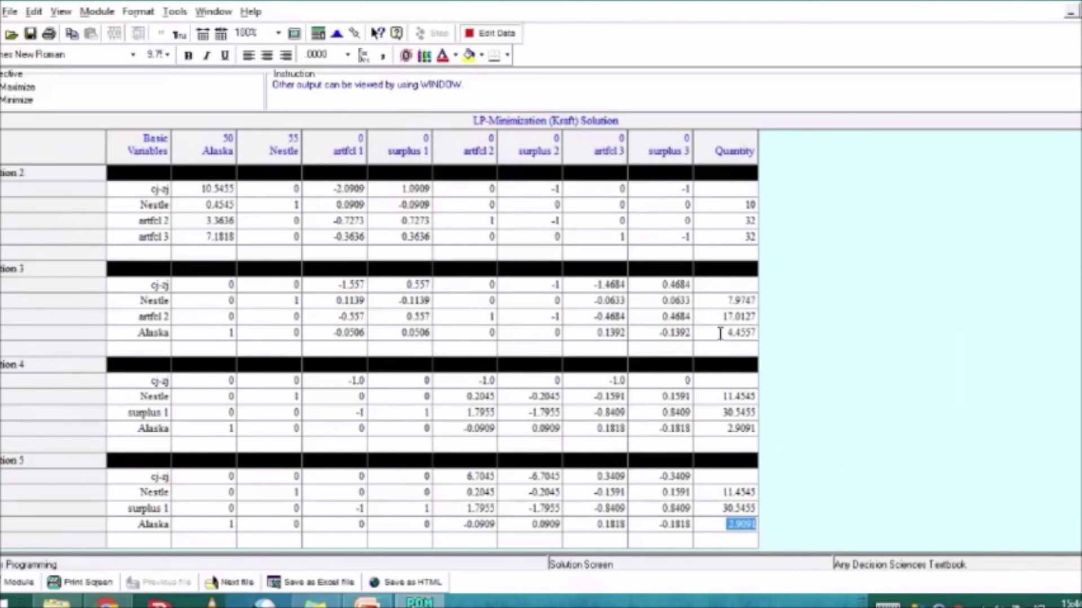
left_click(136, 494)
left_click_drag(135, 493, 186, 498)
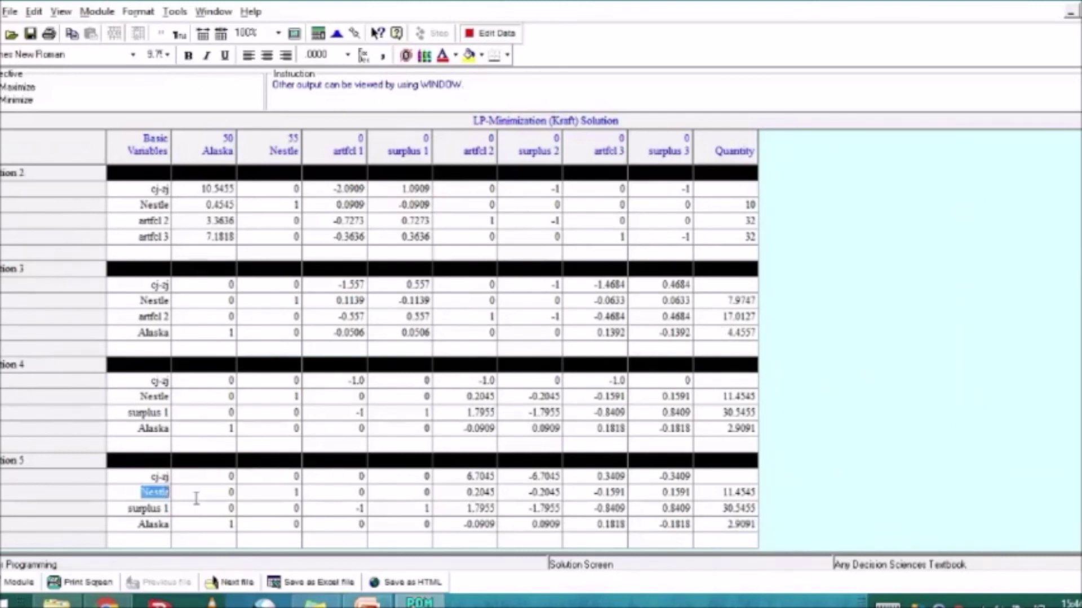
left_click_drag(722, 493, 776, 494)
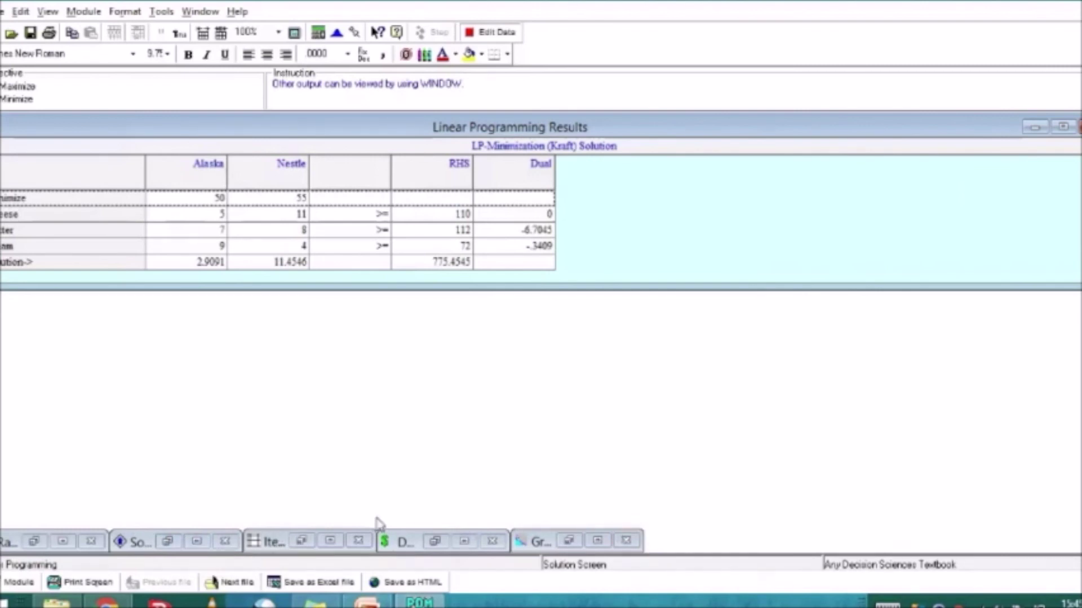
Step: Restore the Solution list window, moving it slightly higher and making it taller
left_click(194, 542)
left_click_drag(688, 233, 696, 217)
left_click_drag(620, 395, 620, 397)
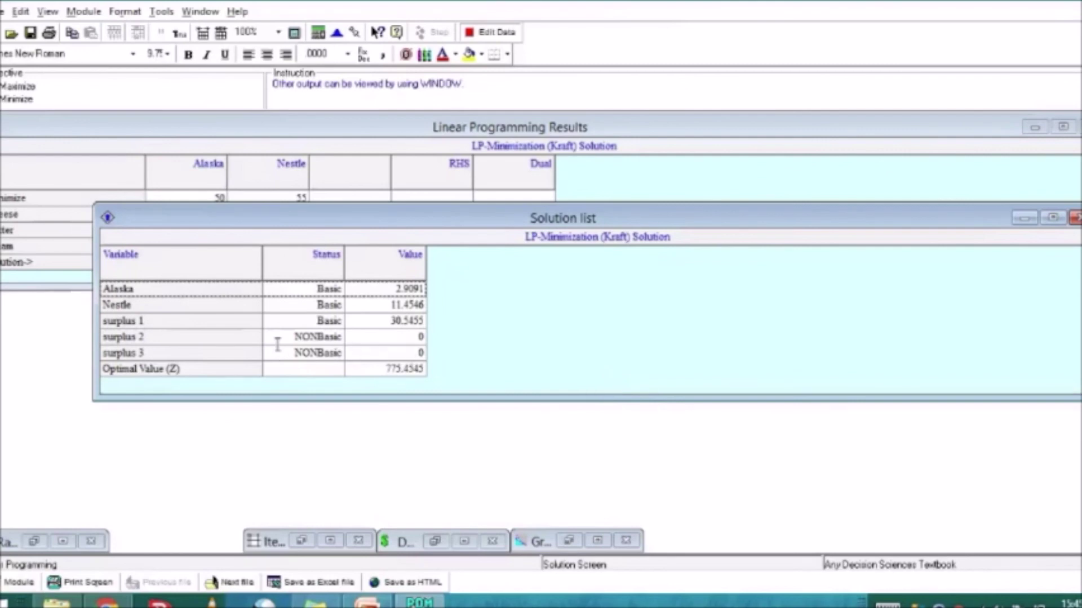
Step: Highlight surplus 1 at 30.5455, Alaska 2.9091, Nestle 11.4546 and optimal value 775.4545
left_click(248, 322)
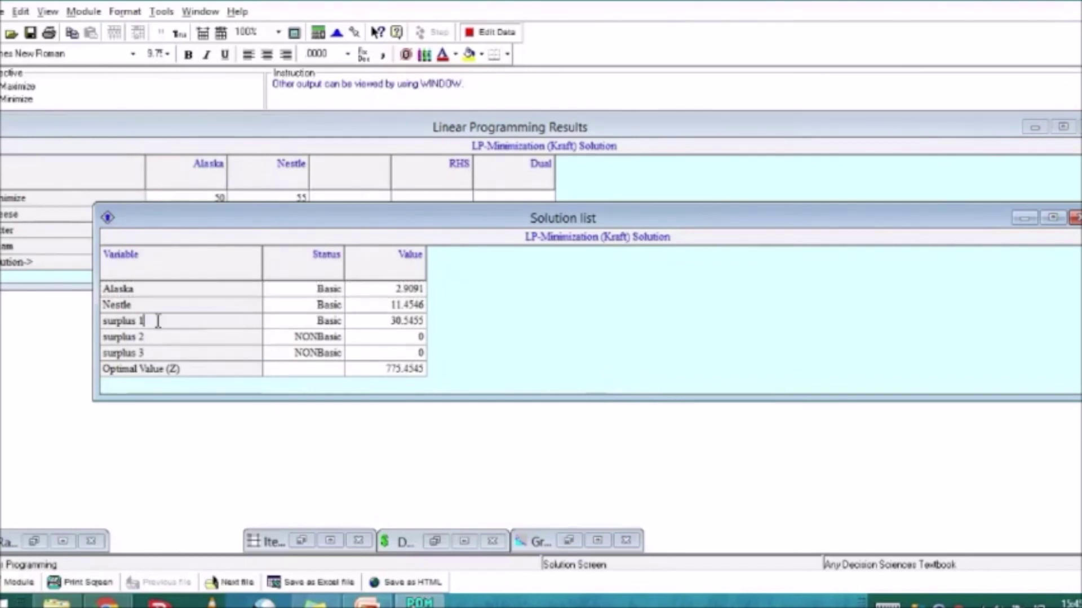
left_click_drag(158, 320, 104, 321)
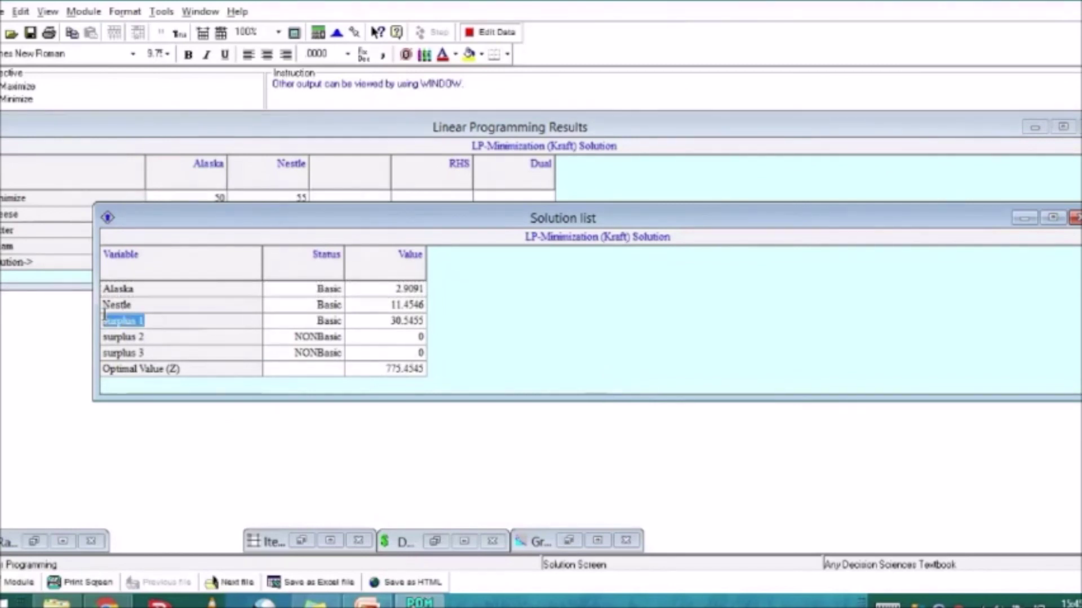
left_click(388, 326)
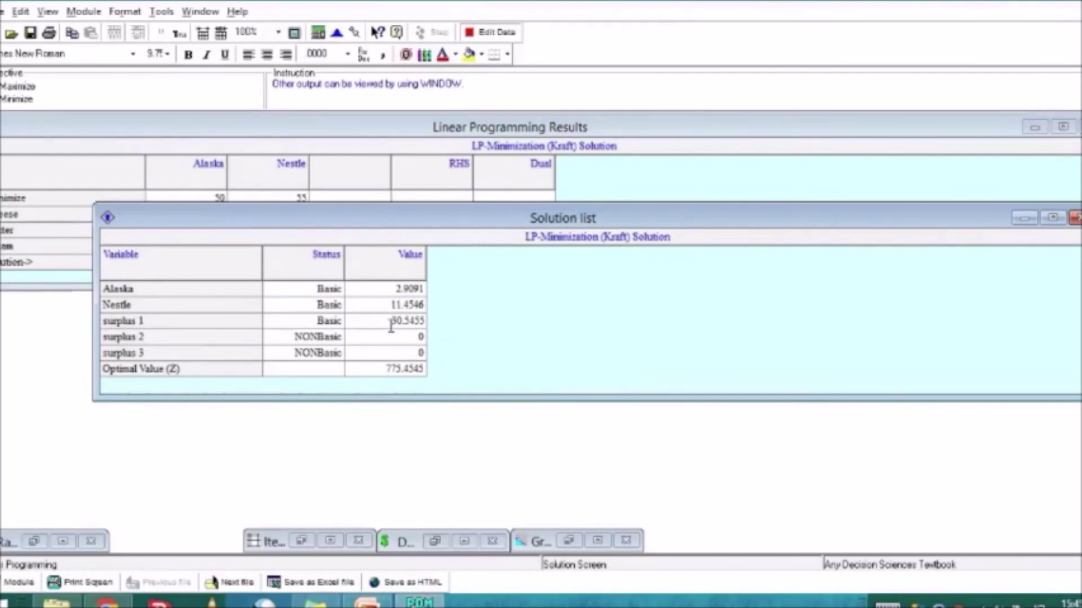
left_click(386, 290)
left_click(393, 305)
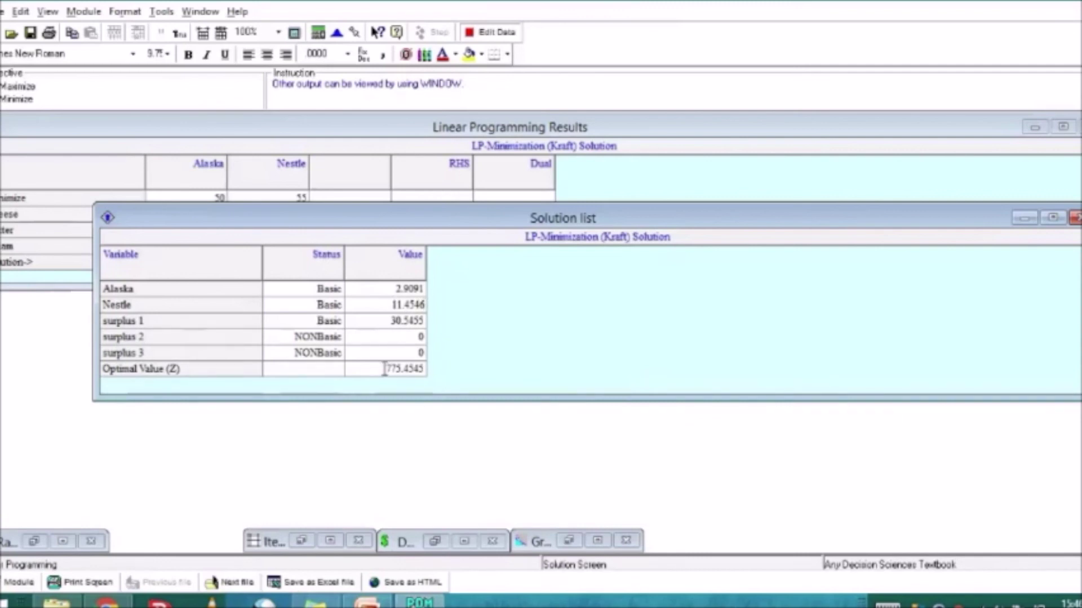
left_click_drag(400, 368, 446, 379)
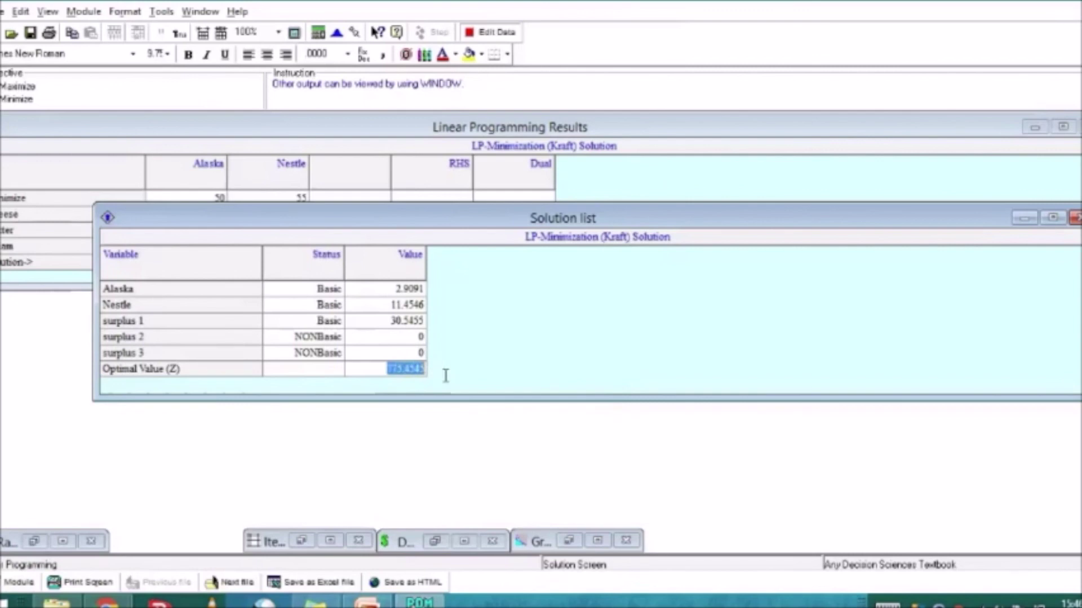
left_click(386, 371)
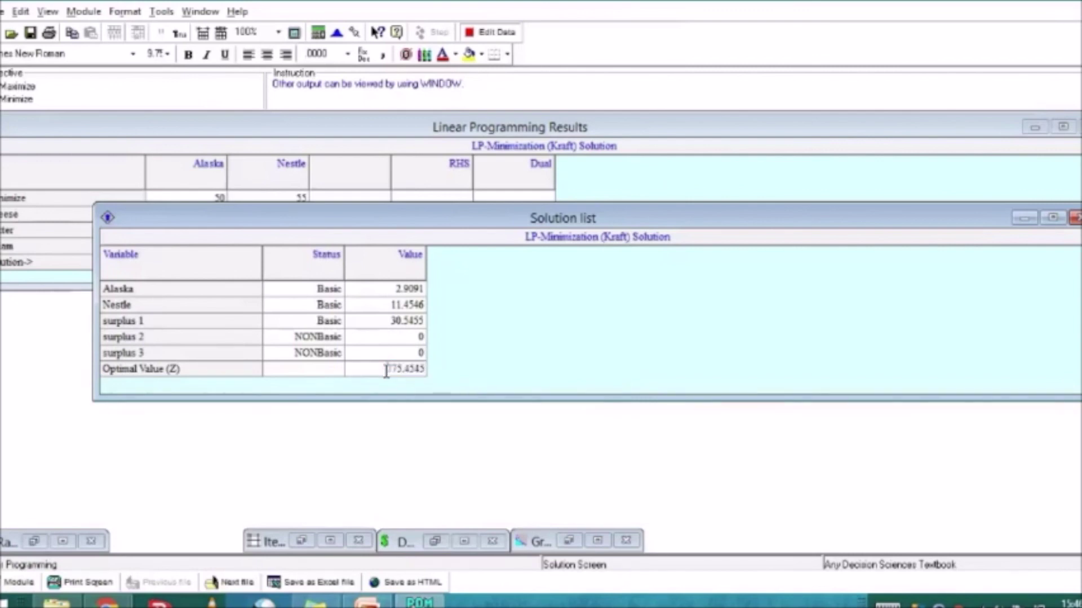